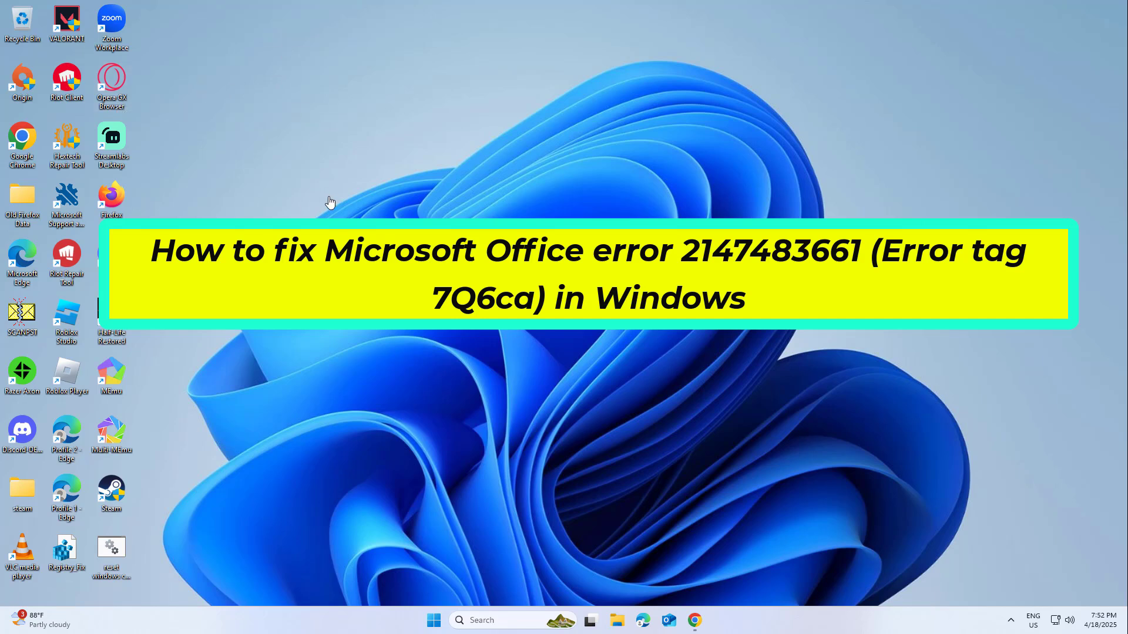
Search for 'word' and launch Word as administrator from the best match.
{"action": "left_click", "coordinate": [480, 625]}
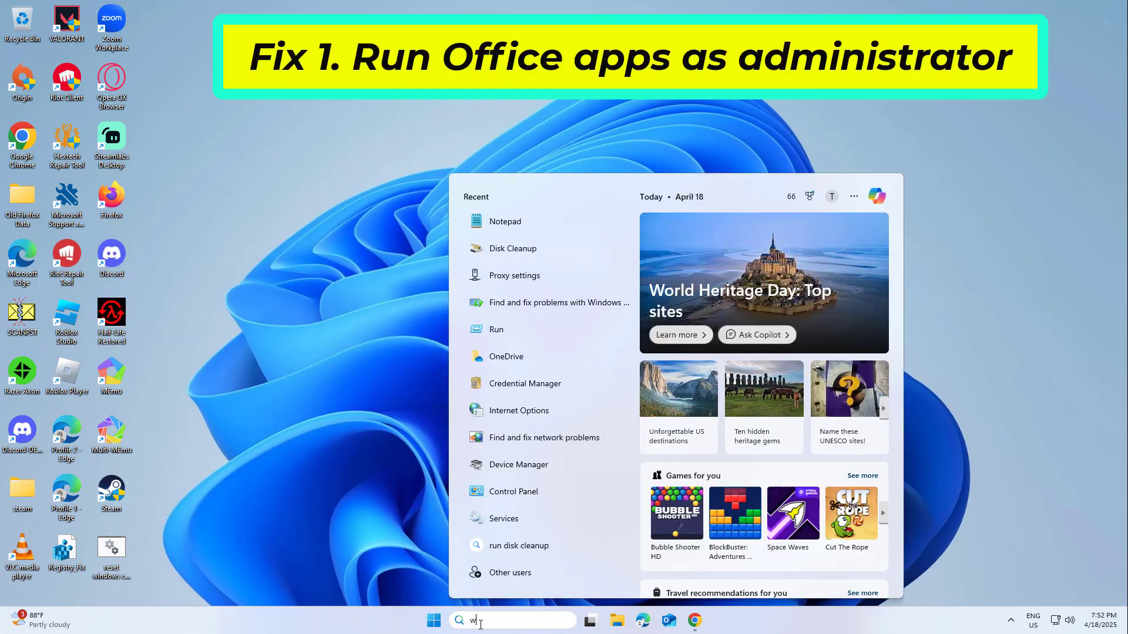
{"action": "type", "text": "word"}
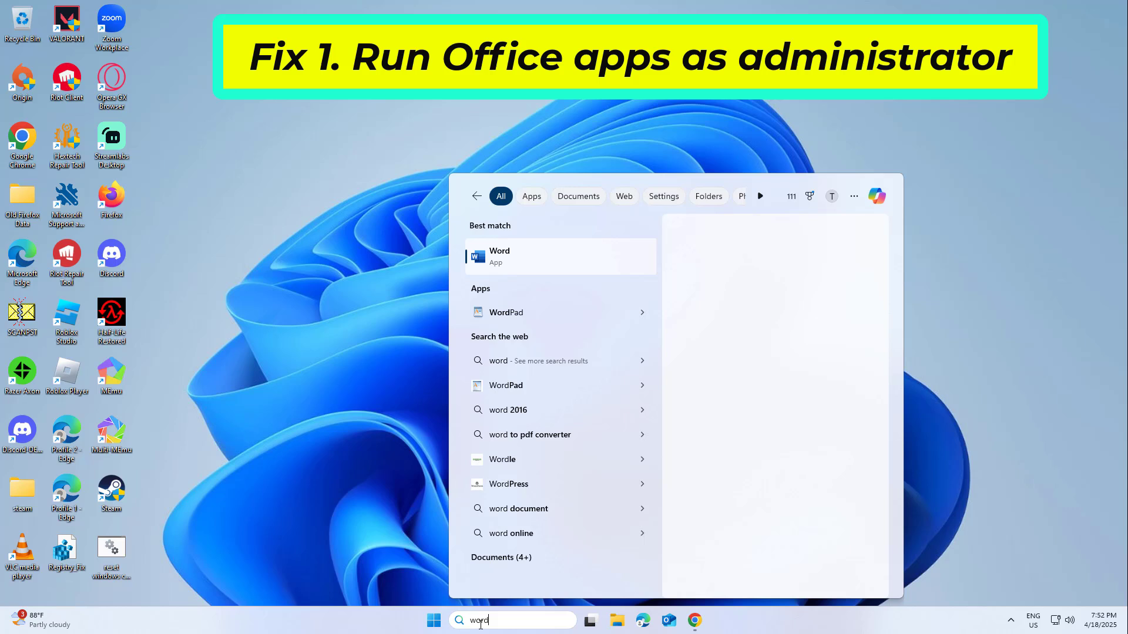
{"action": "right_click", "coordinate": [532, 262]}
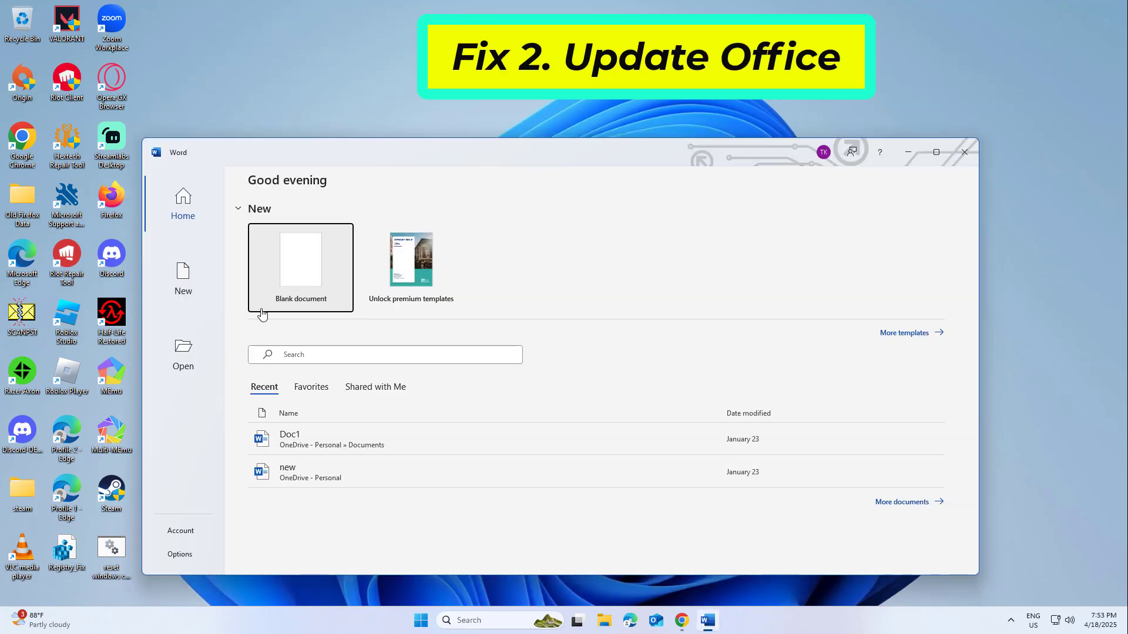
On Word's Account page, skip the Microsoft 365 offer and choose Update Options > Update Now.
{"action": "left_click", "coordinate": [184, 532]}
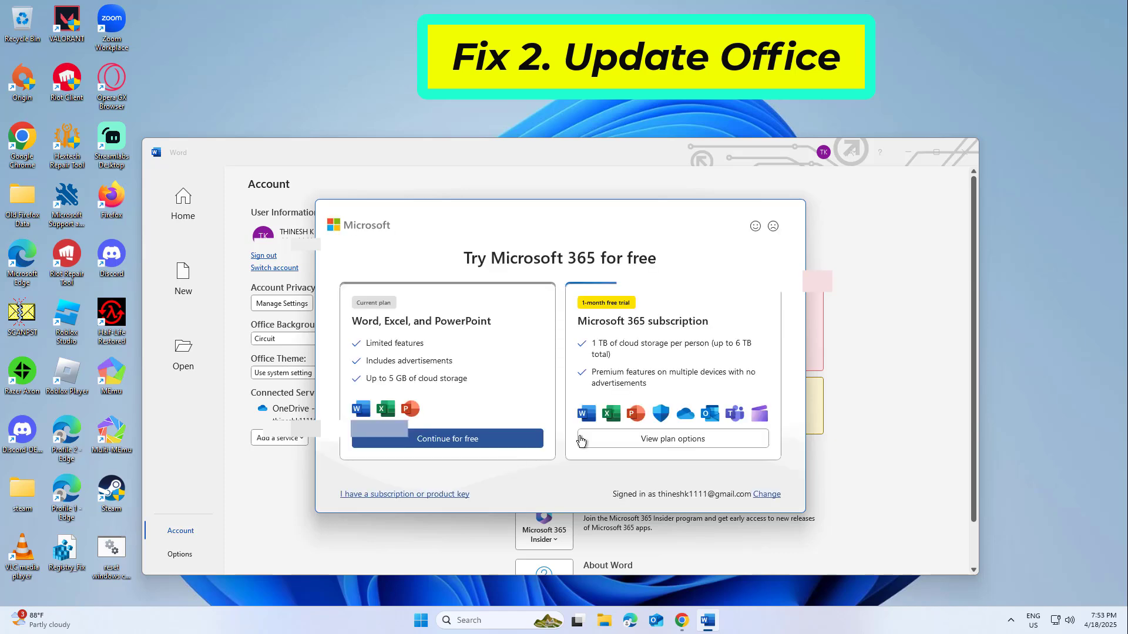
{"action": "left_click", "coordinate": [497, 444]}
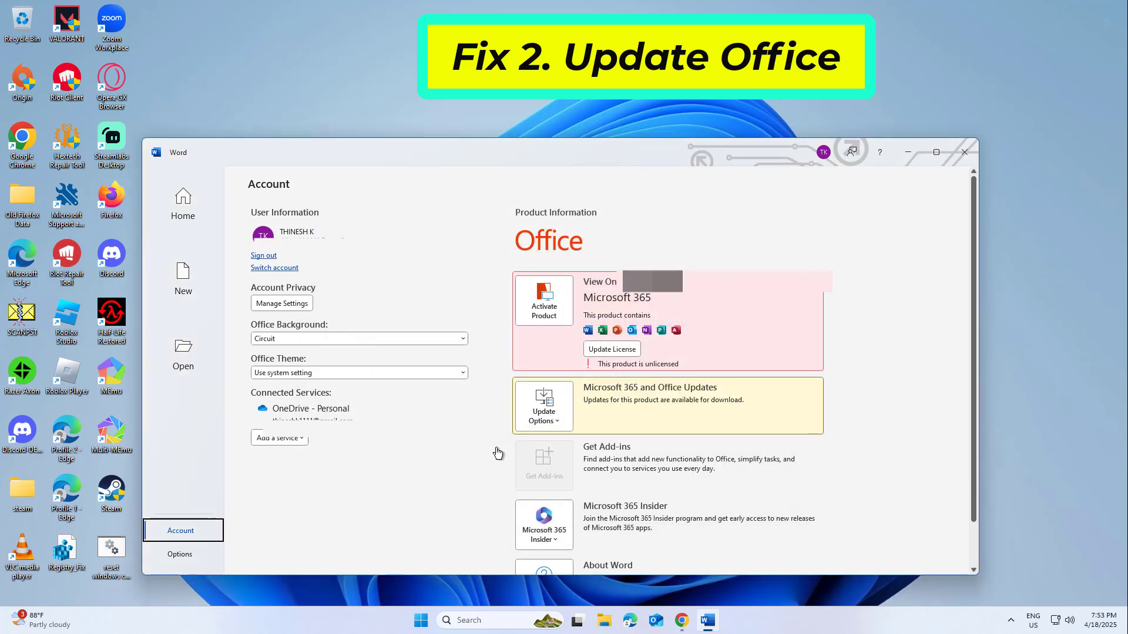
{"action": "left_click", "coordinate": [558, 410]}
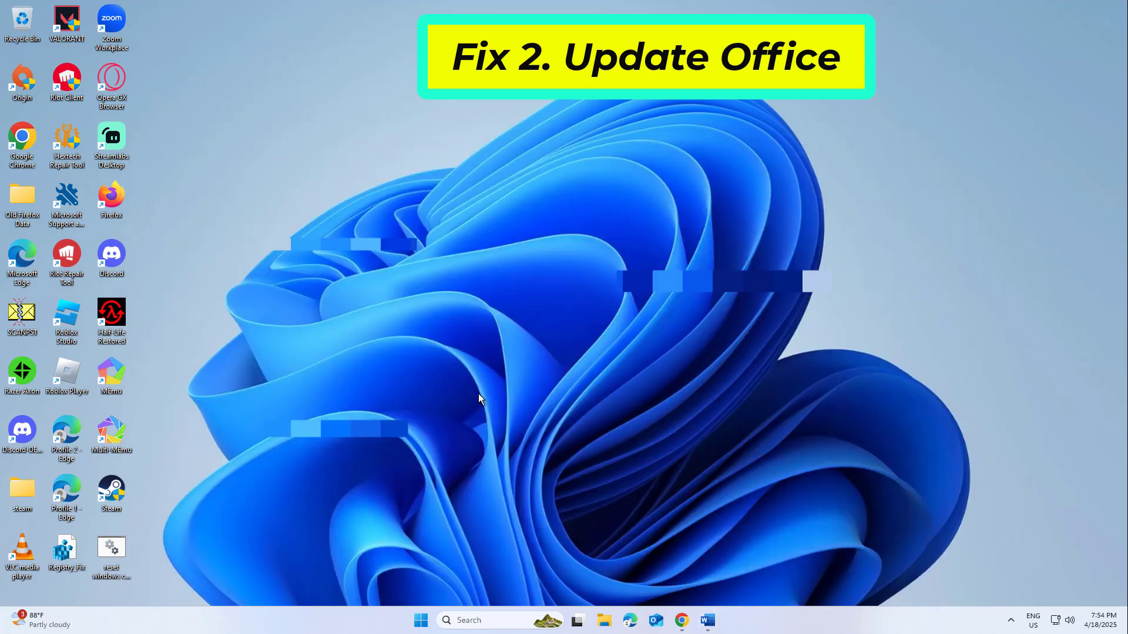
Search 'control', open Control Panel and go to Uninstall a program.
{"action": "left_click", "coordinate": [482, 621]}
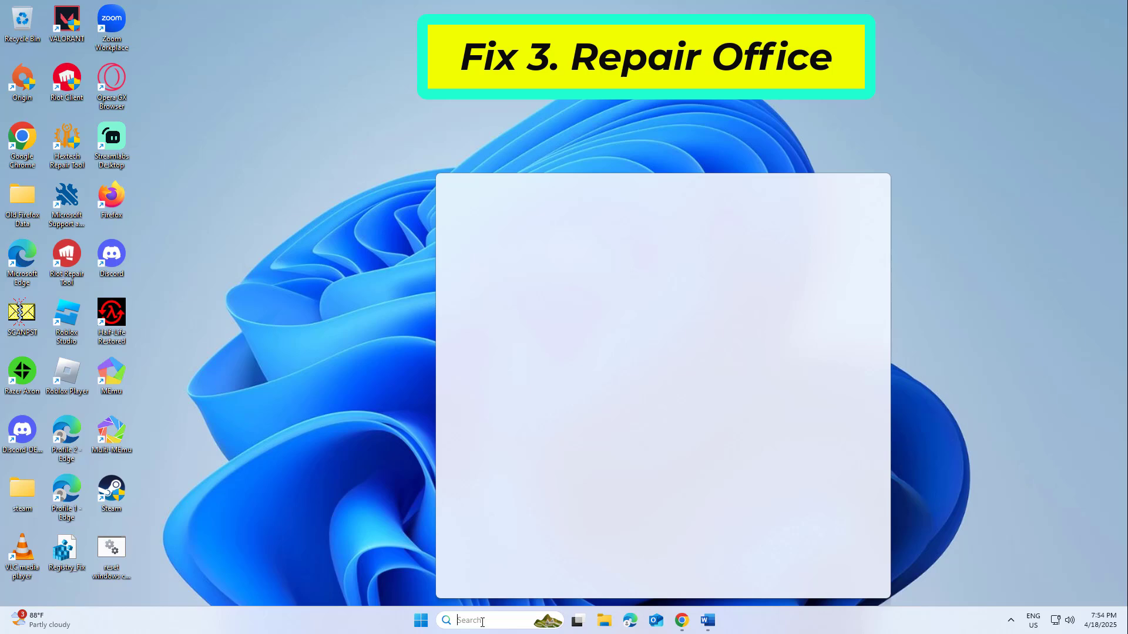
{"action": "type", "text": "contro"}
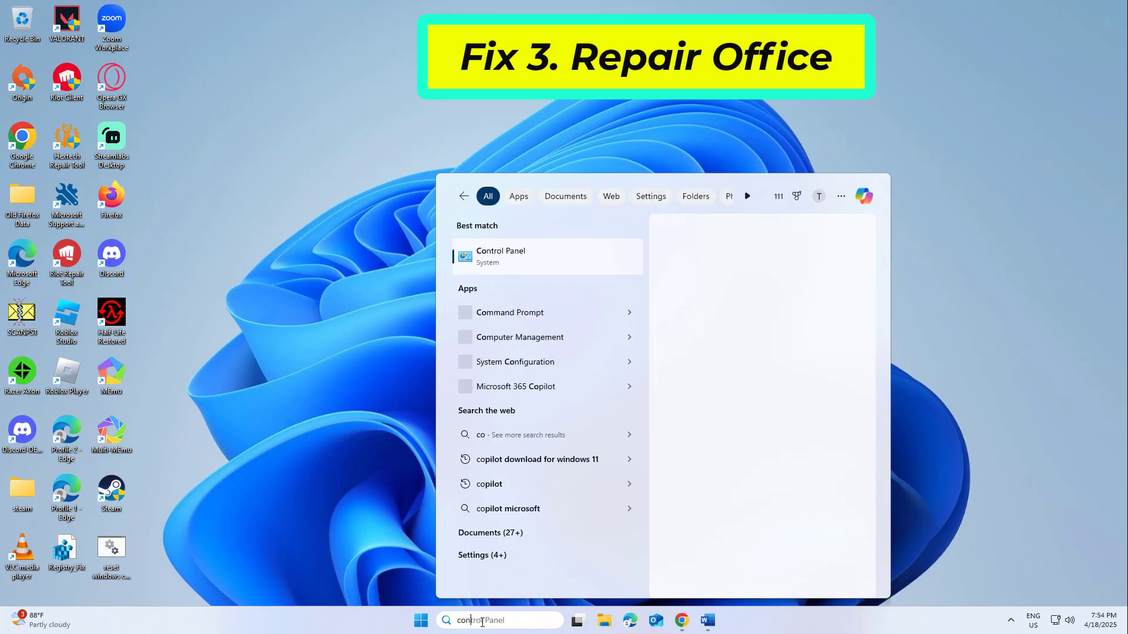
{"action": "type", "text": "l"}
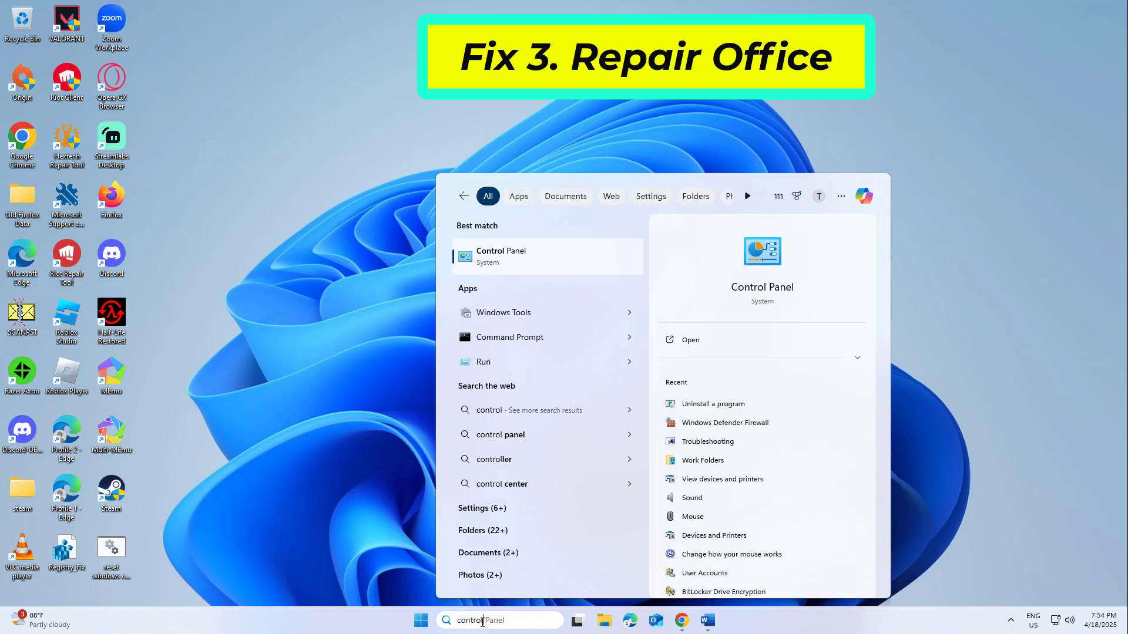
{"action": "left_click", "coordinate": [531, 254]}
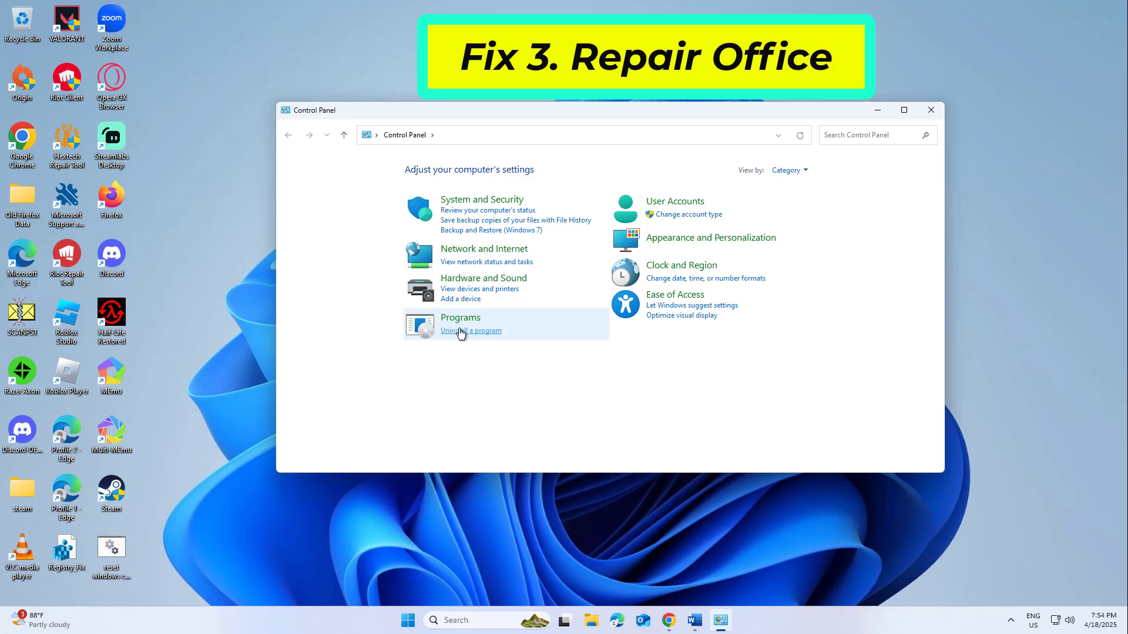
{"action": "left_click", "coordinate": [459, 332]}
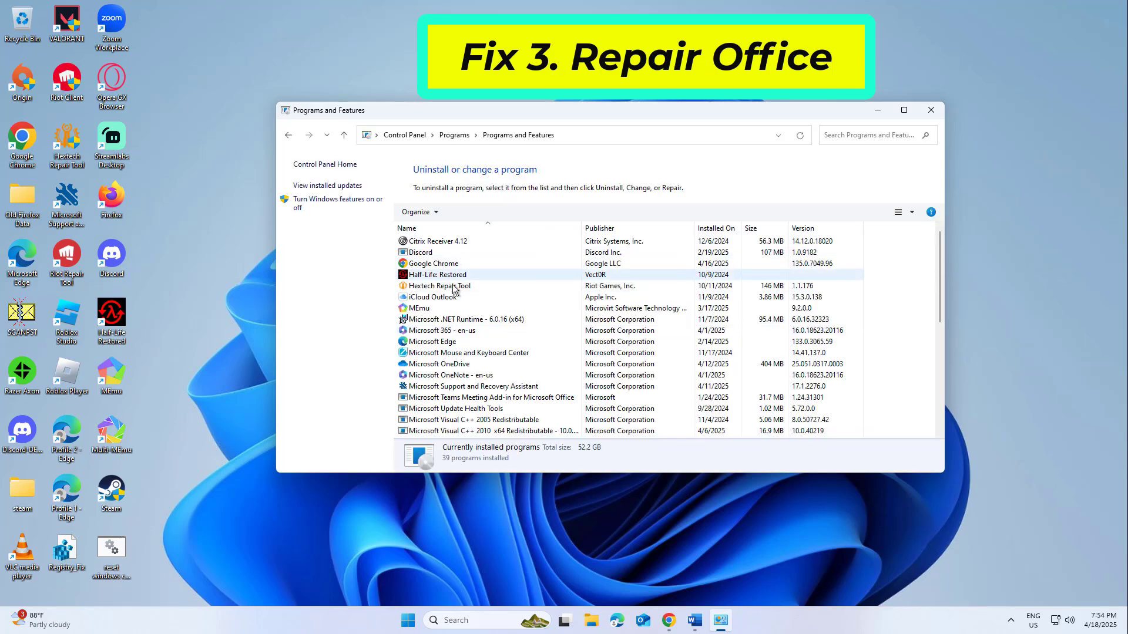
Change the Microsoft 365 - en-us installation, approve the prompt, and run an Online Repair.
{"action": "left_click", "coordinate": [456, 333]}
{"action": "right_click", "coordinate": [453, 333]}
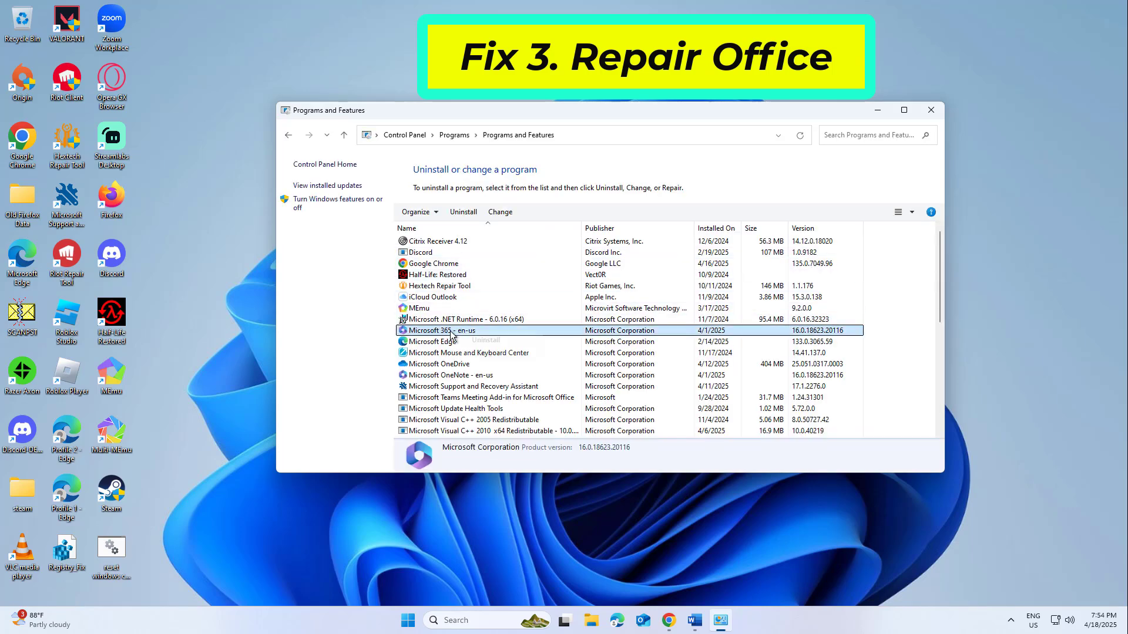
{"action": "left_click", "coordinate": [484, 353]}
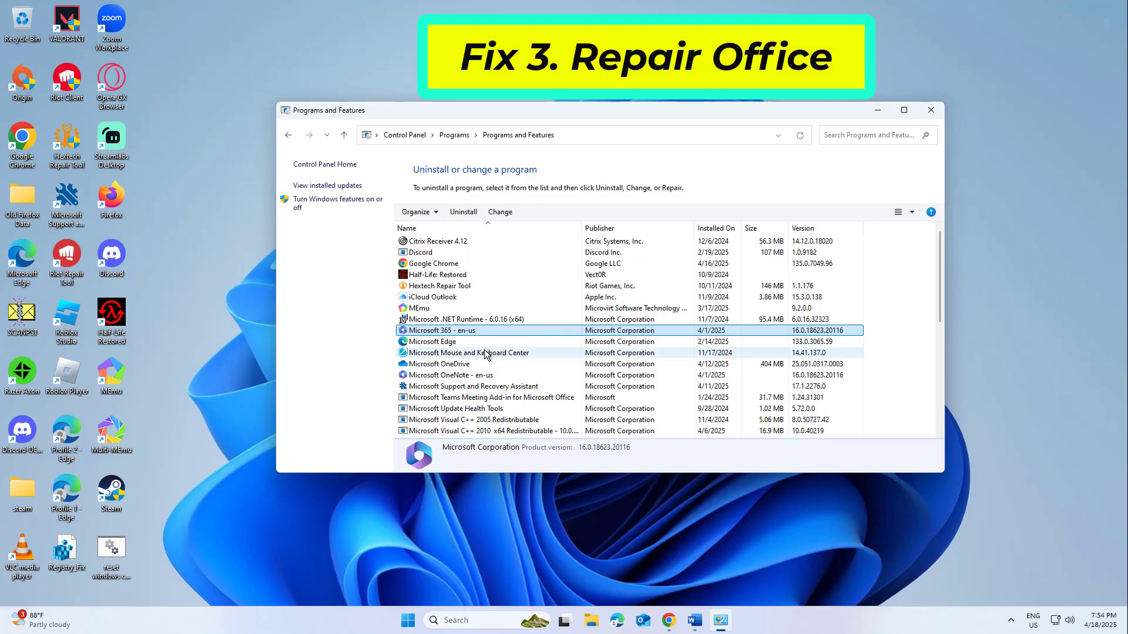
{"action": "left_click", "coordinate": [494, 404]}
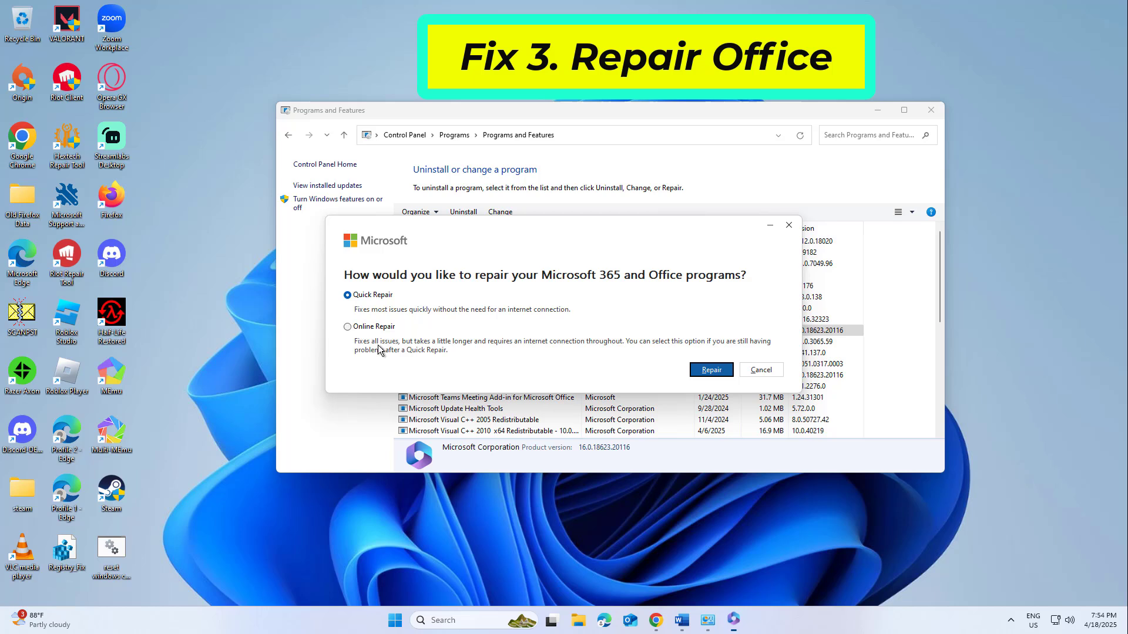
{"action": "left_click", "coordinate": [347, 327]}
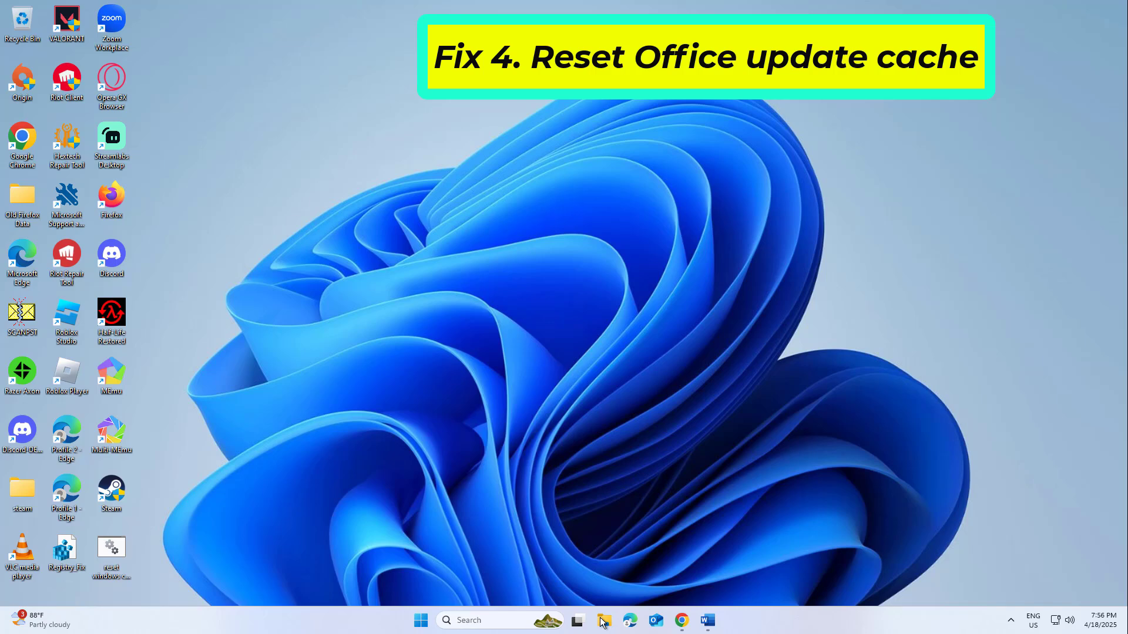
In File Explorer, browse C: > Users to the signed-in user's profile folder.
{"action": "left_click", "coordinate": [602, 622]}
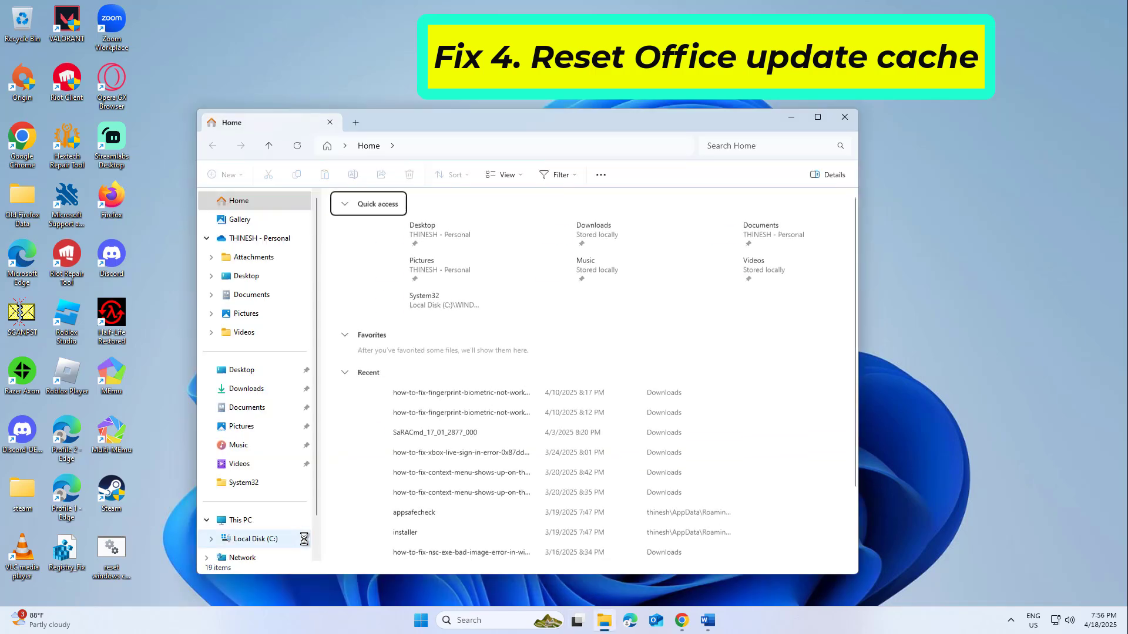
{"action": "left_click", "coordinate": [266, 540]}
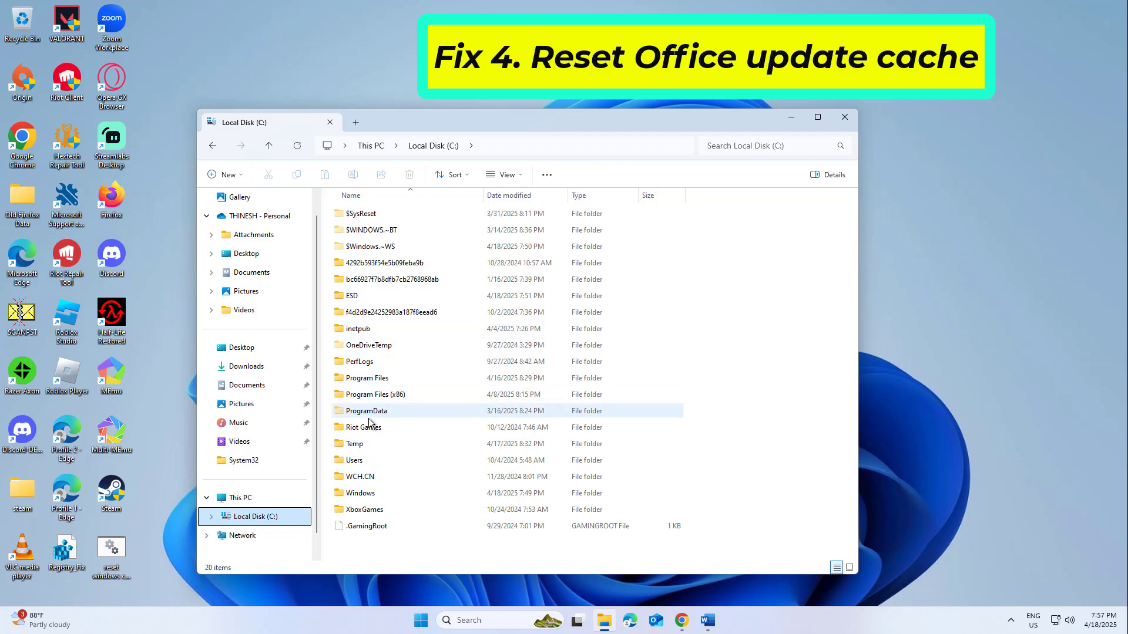
{"action": "left_click", "coordinate": [373, 462]}
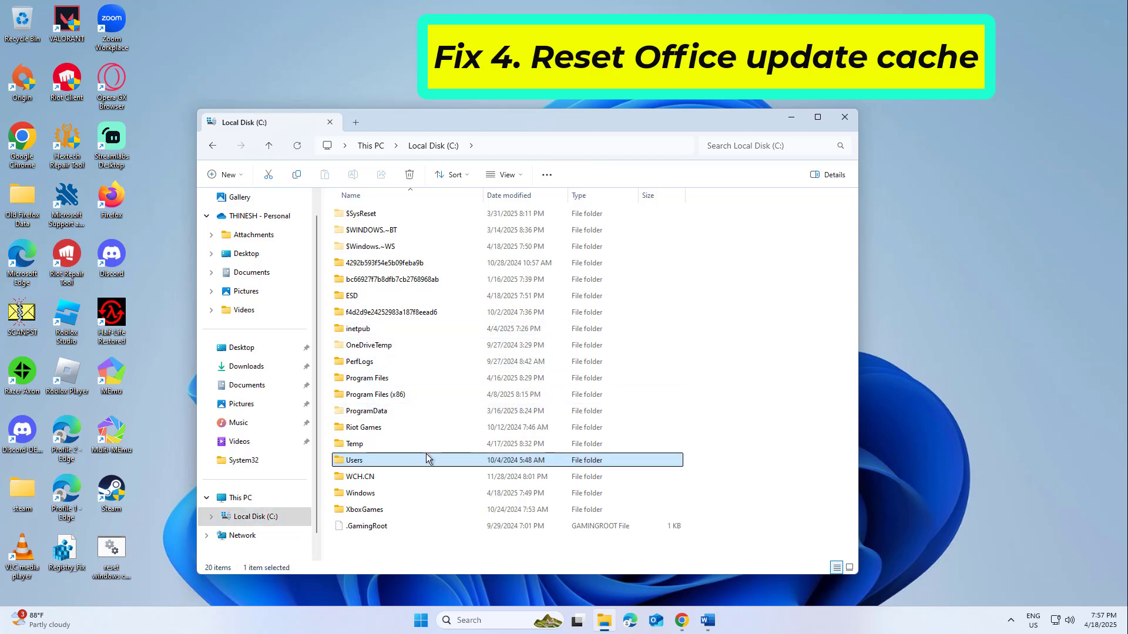
{"action": "double_click", "coordinate": [391, 461]}
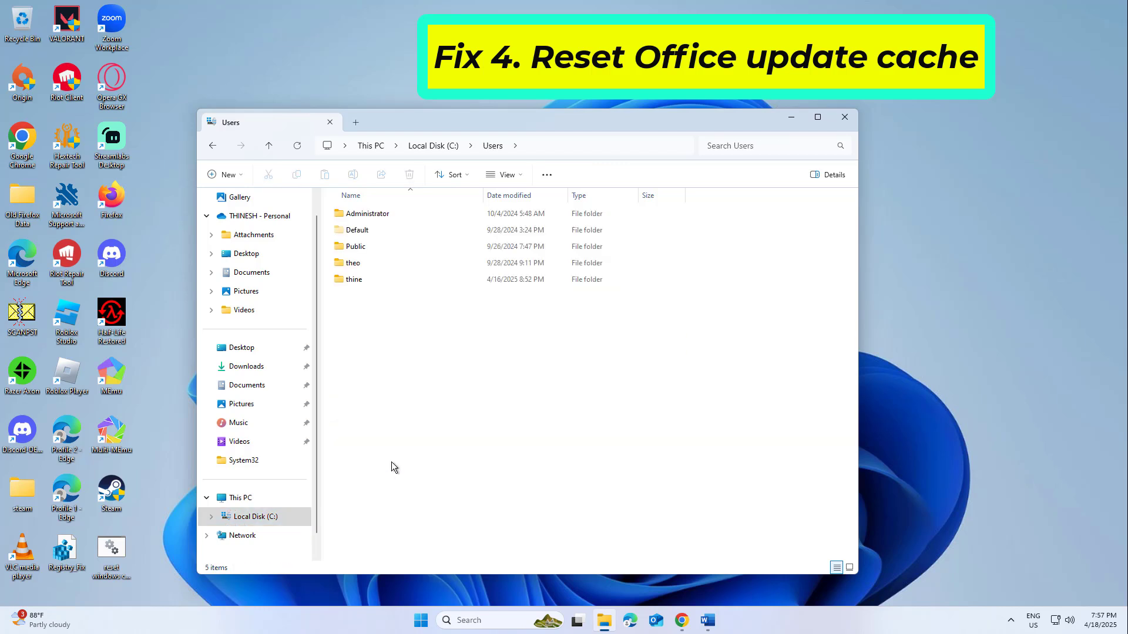
{"action": "left_click", "coordinate": [376, 282]}
{"action": "double_click", "coordinate": [376, 280]}
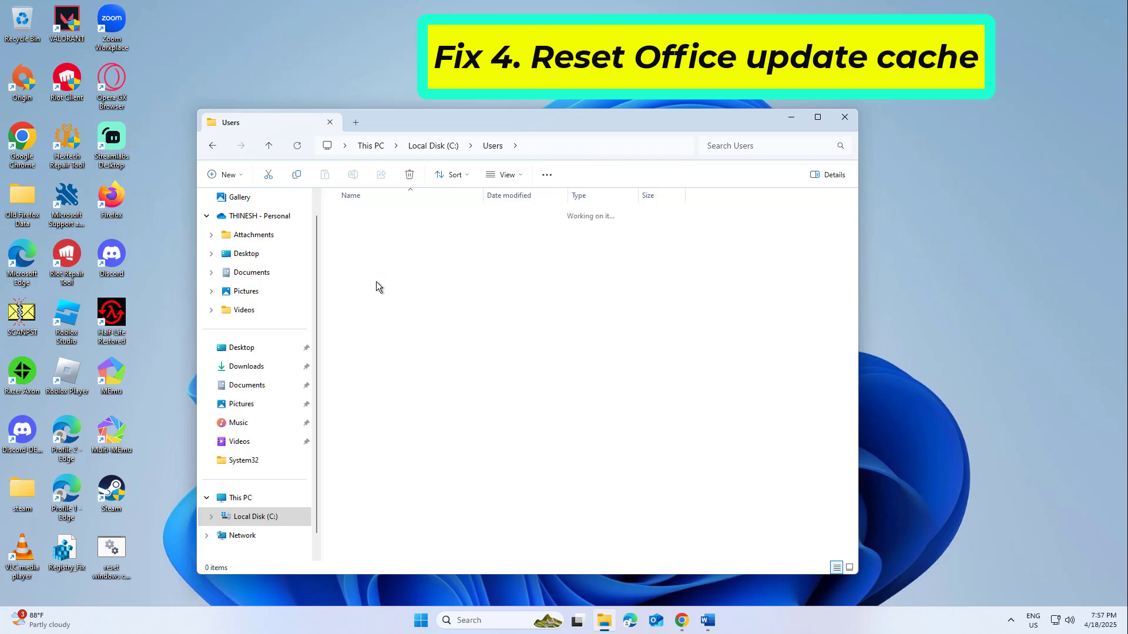
{"action": "left_click", "coordinate": [378, 282]}
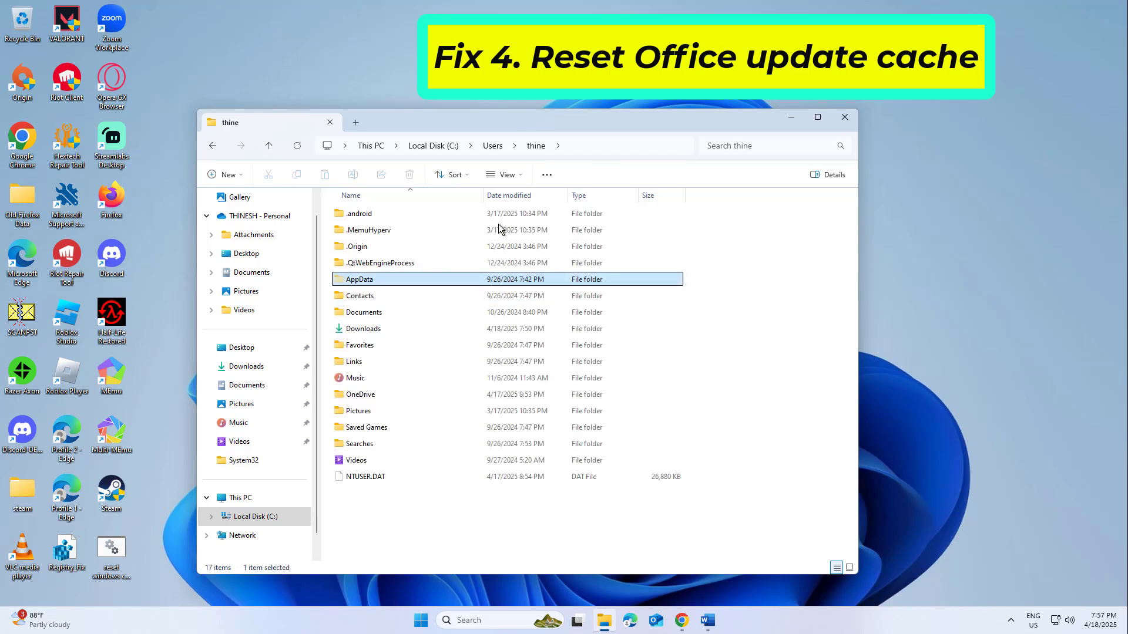
In Folder Options' View settings, enable 'Show hidden files, folders, and drives' and apply.
{"action": "left_click", "coordinate": [547, 175]}
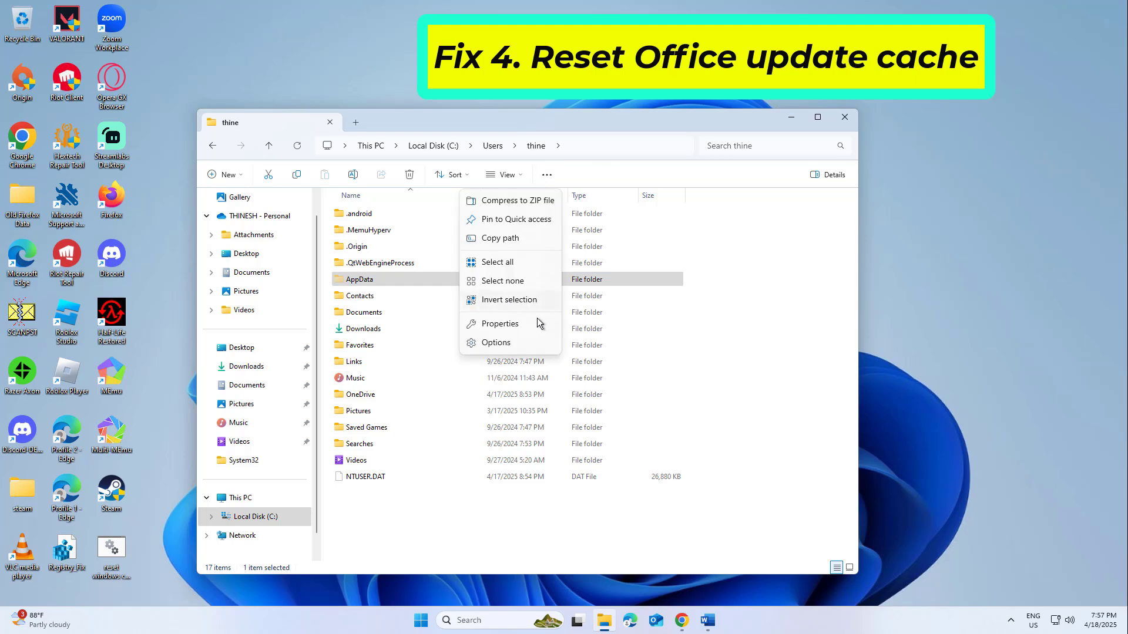
{"action": "left_click", "coordinate": [519, 344]}
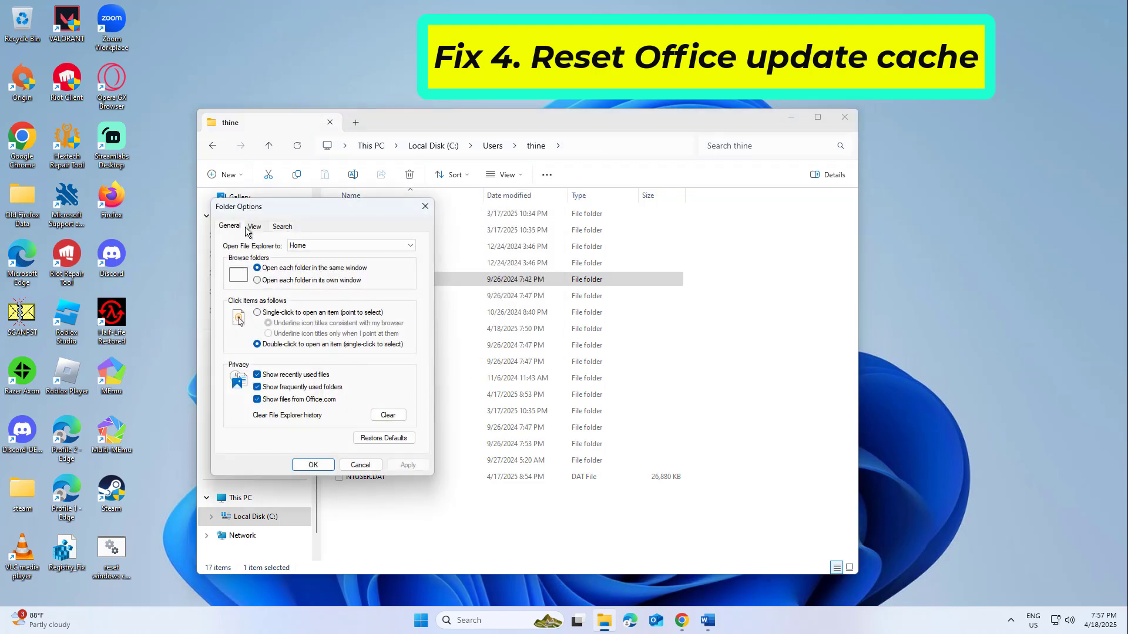
{"action": "left_click", "coordinate": [254, 227]}
{"action": "left_click", "coordinate": [255, 390]}
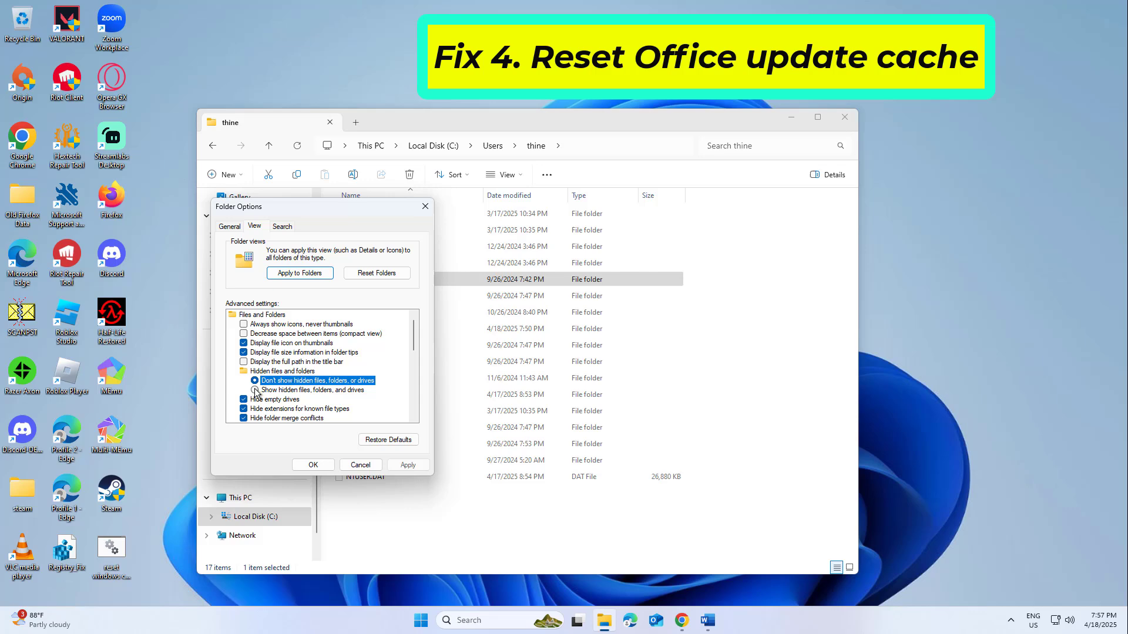
{"action": "left_click", "coordinate": [255, 390]}
{"action": "left_click", "coordinate": [407, 465]}
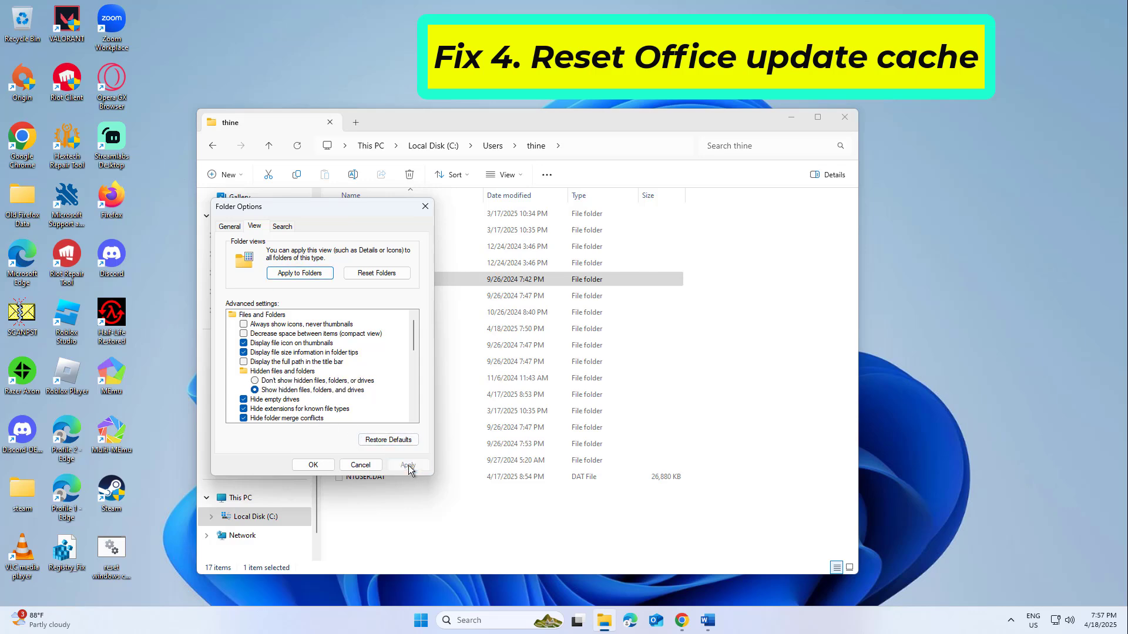
Close Folder Options and open AppData, then its Local folder.
{"action": "left_click", "coordinate": [313, 464]}
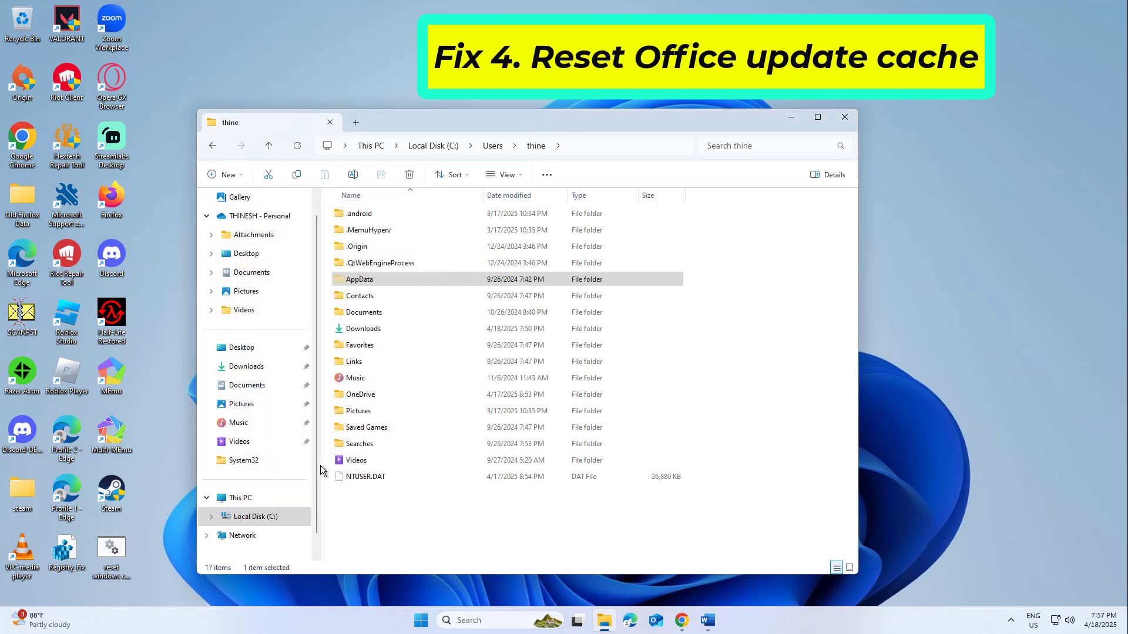
{"action": "left_click", "coordinate": [418, 279]}
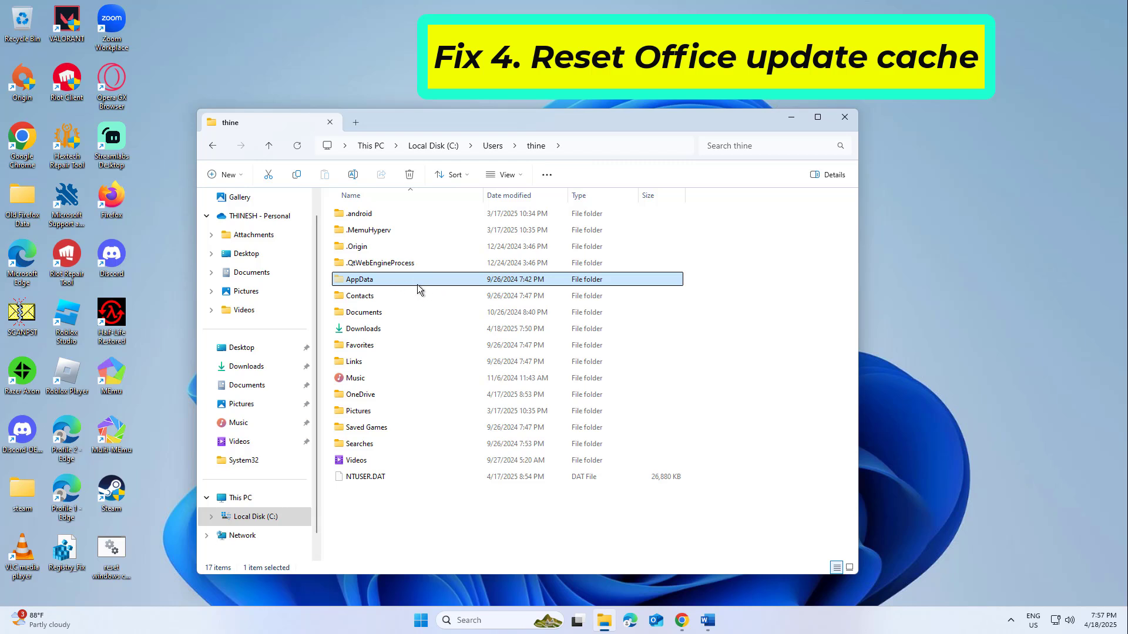
{"action": "double_click", "coordinate": [427, 284]}
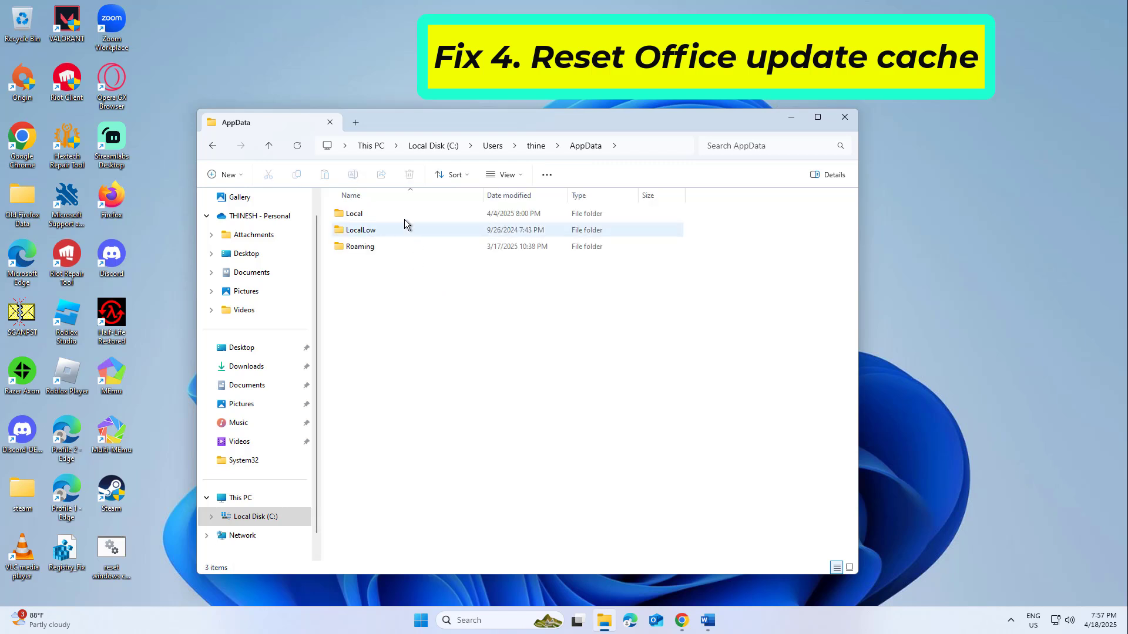
{"action": "left_click", "coordinate": [366, 219]}
{"action": "double_click", "coordinate": [411, 212]}
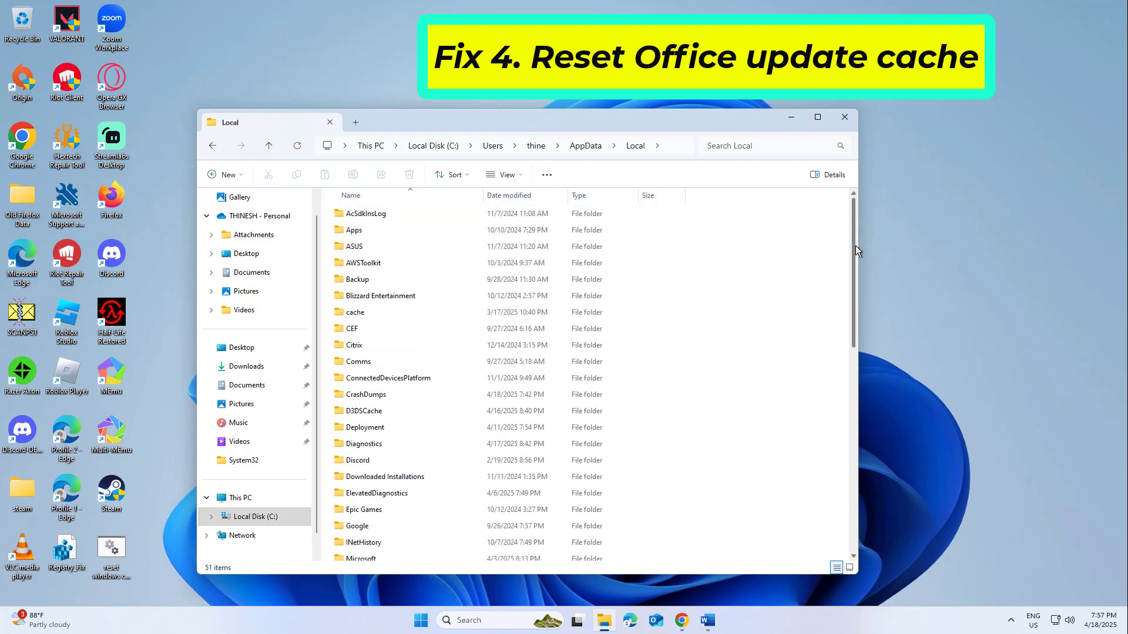
{"action": "left_click_drag", "start_coordinate": [855, 246], "coordinate": [866, 283]}
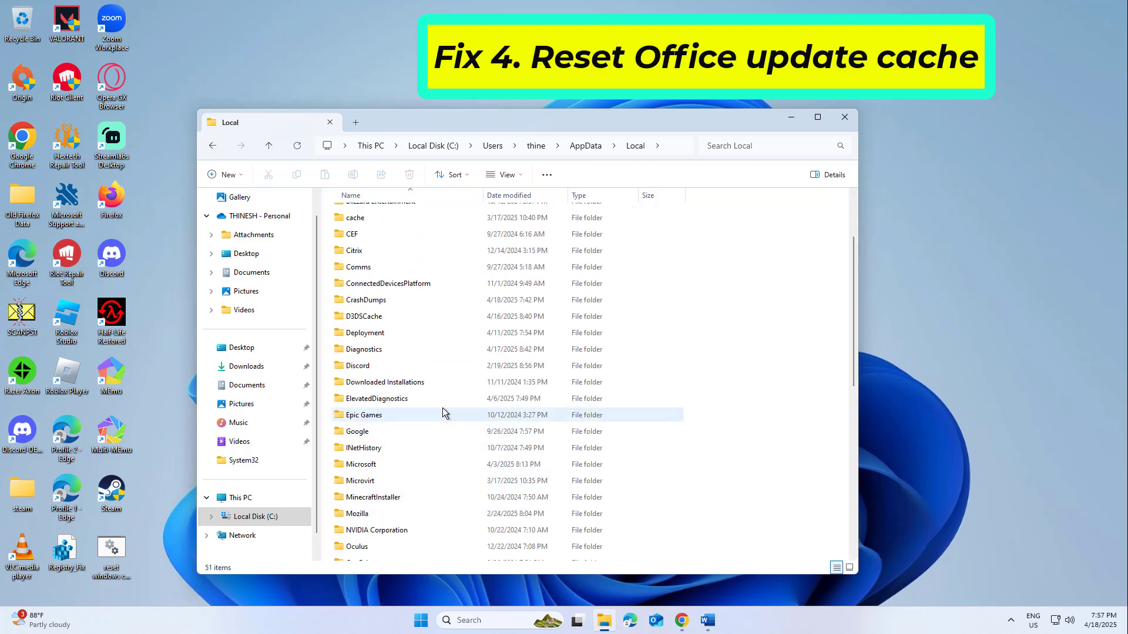
Open Microsoft > Office > 16.0 > OfficeFileCache and select its contents, finding it empty.
{"action": "left_click", "coordinate": [452, 462]}
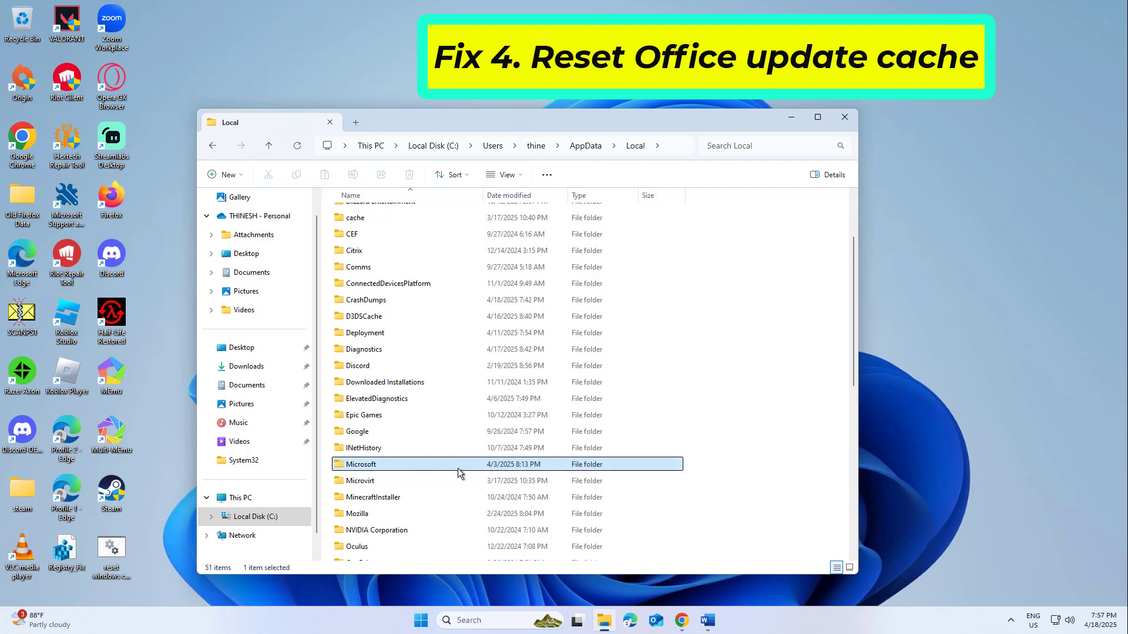
{"action": "double_click", "coordinate": [423, 463]}
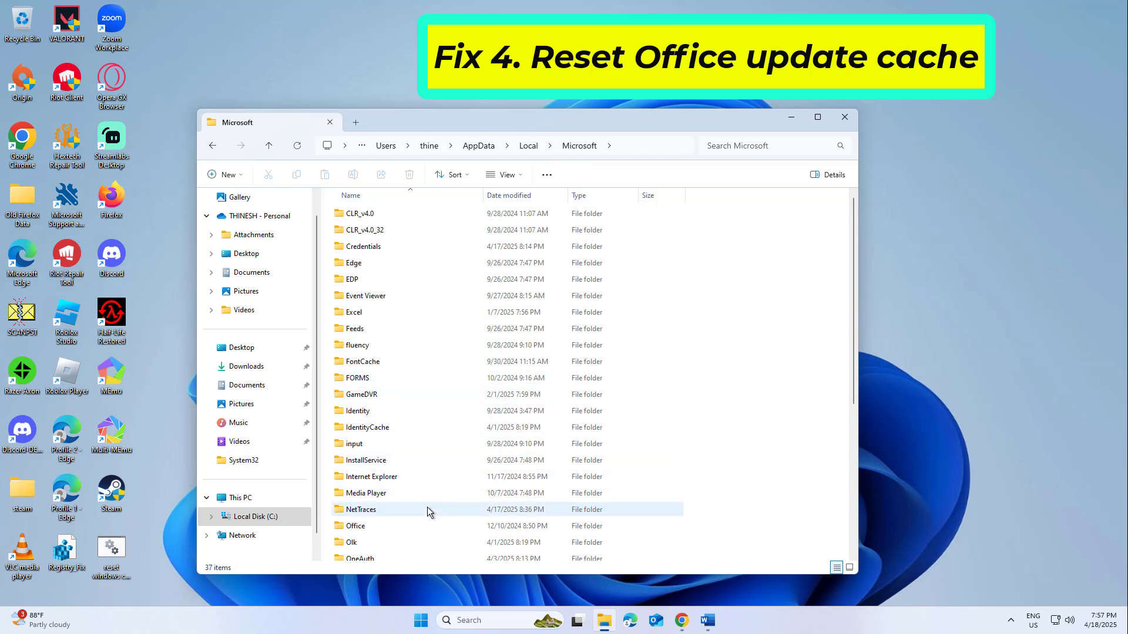
{"action": "left_click", "coordinate": [427, 525]}
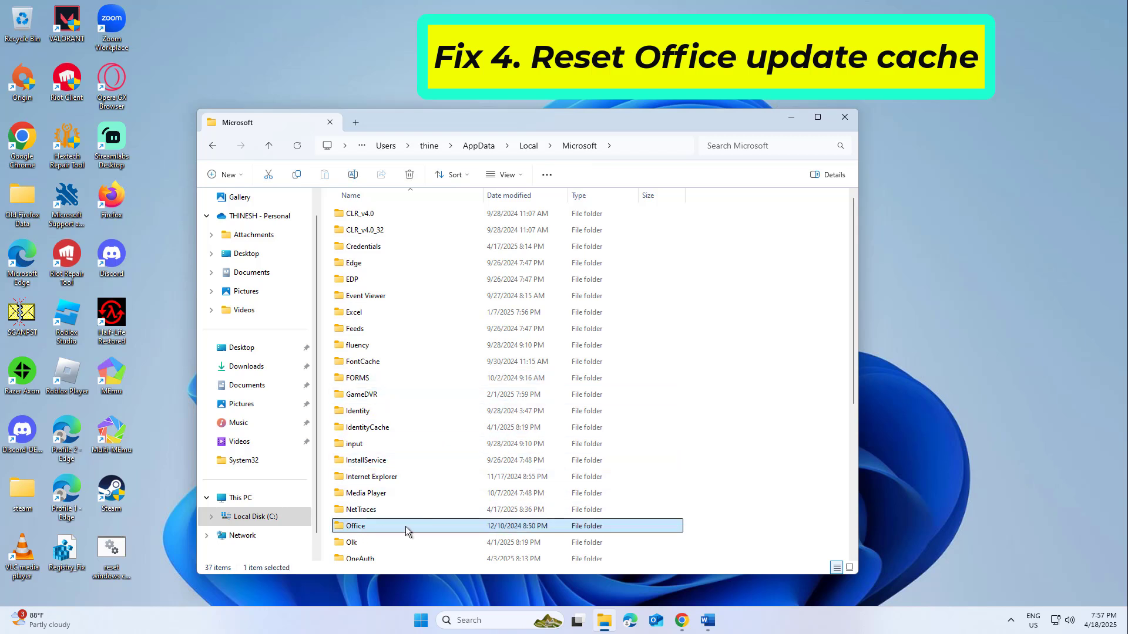
{"action": "double_click", "coordinate": [406, 526]}
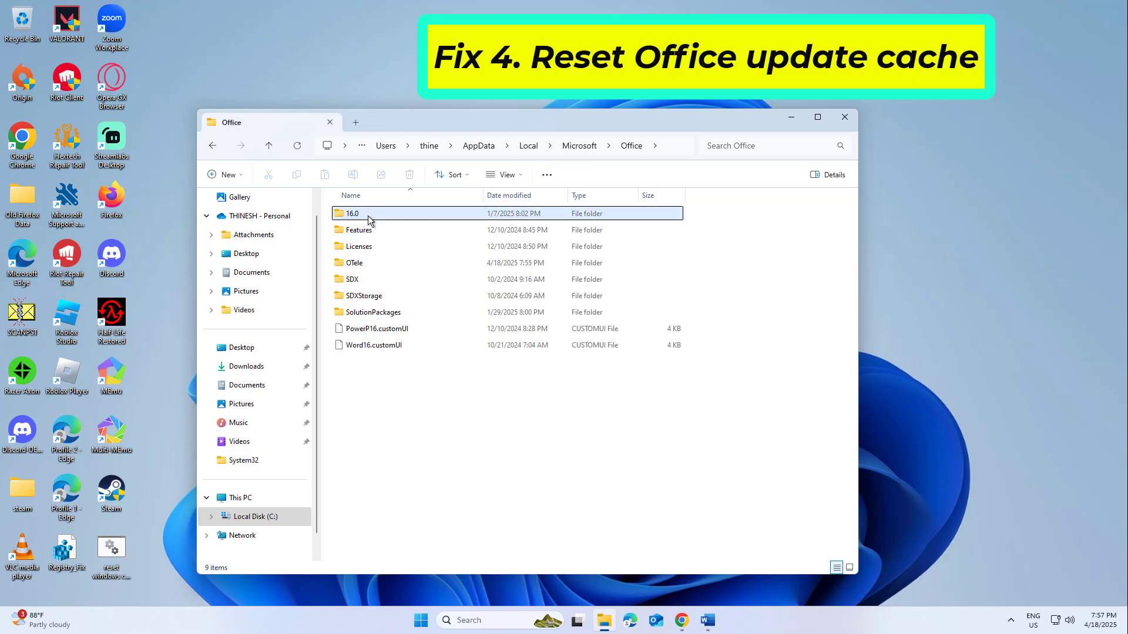
{"action": "left_click", "coordinate": [367, 217]}
{"action": "double_click", "coordinate": [439, 213]}
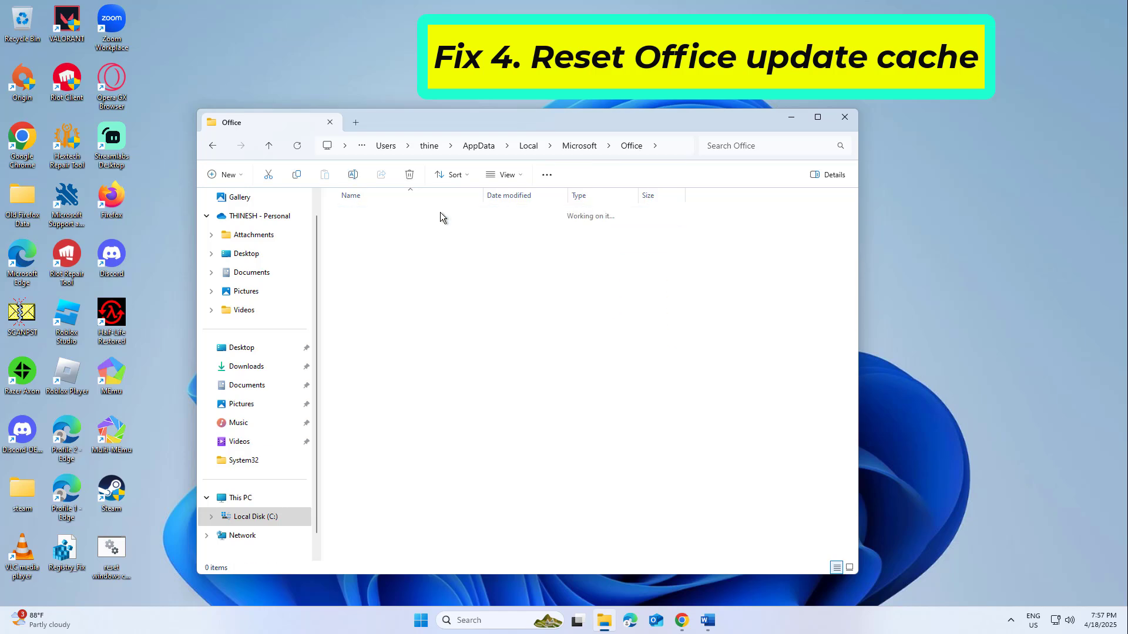
{"action": "left_click", "coordinate": [403, 412]}
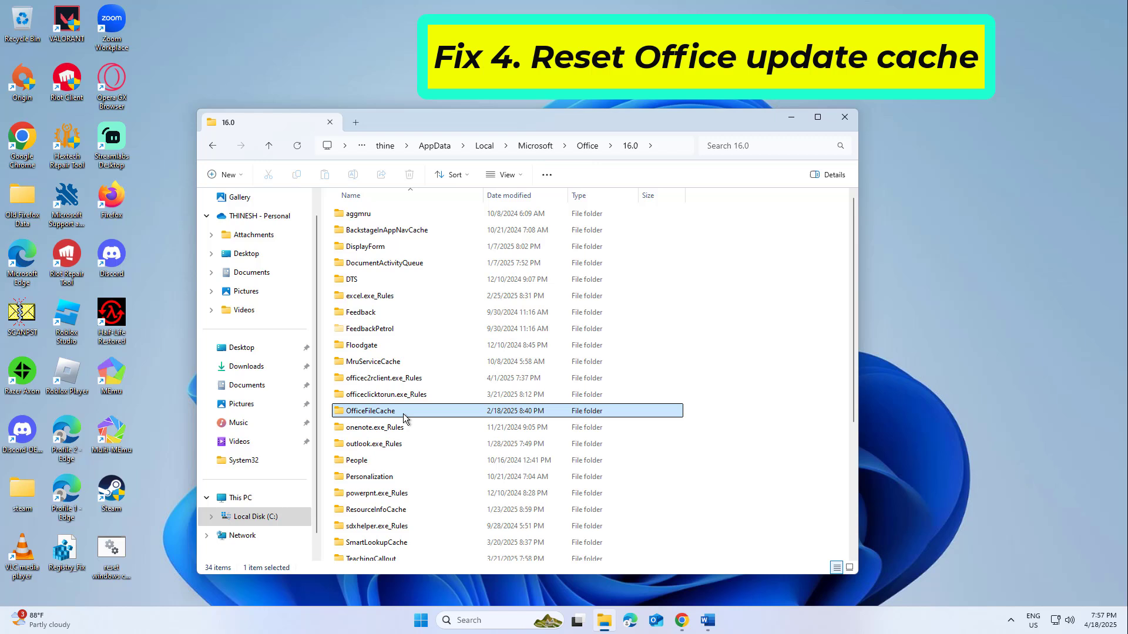
{"action": "double_click", "coordinate": [429, 411]}
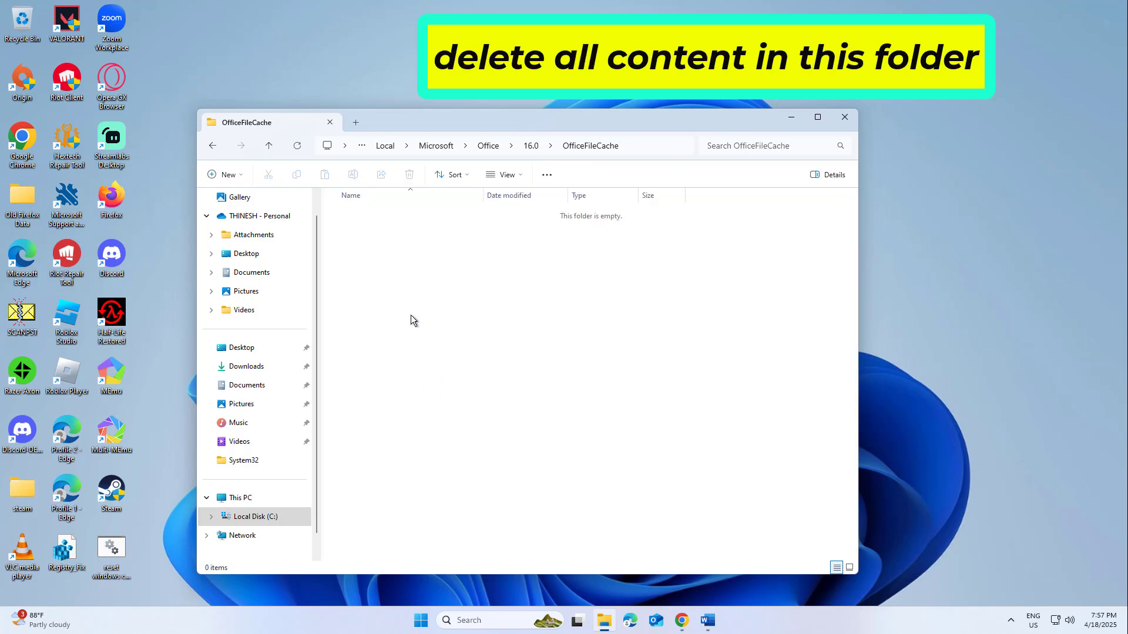
{"action": "left_click_drag", "start_coordinate": [412, 259], "coordinate": [685, 446]}
{"action": "right_click", "coordinate": [692, 443]}
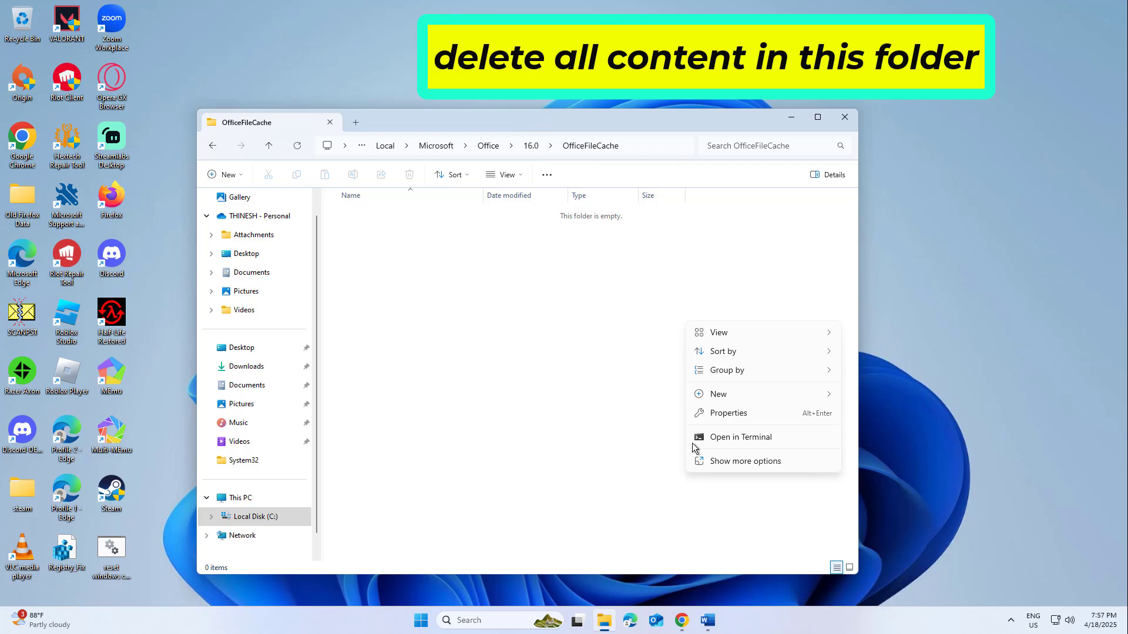
Search 'cnd' and launch Command Prompt as administrator.
{"action": "left_click", "coordinate": [502, 314]}
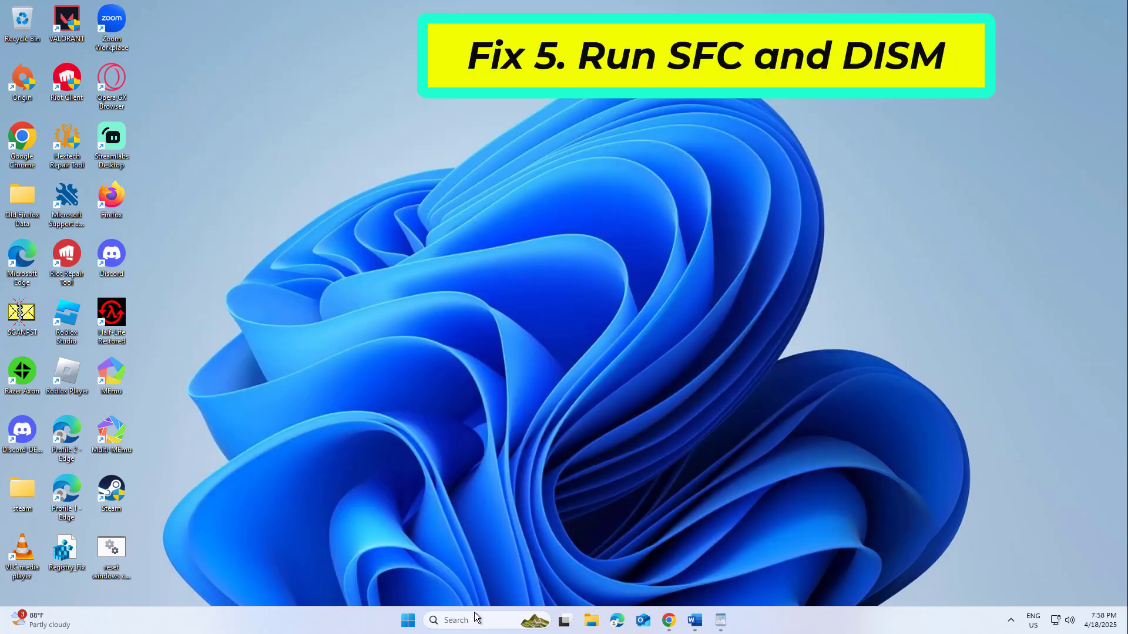
{"action": "left_click", "coordinate": [474, 618]}
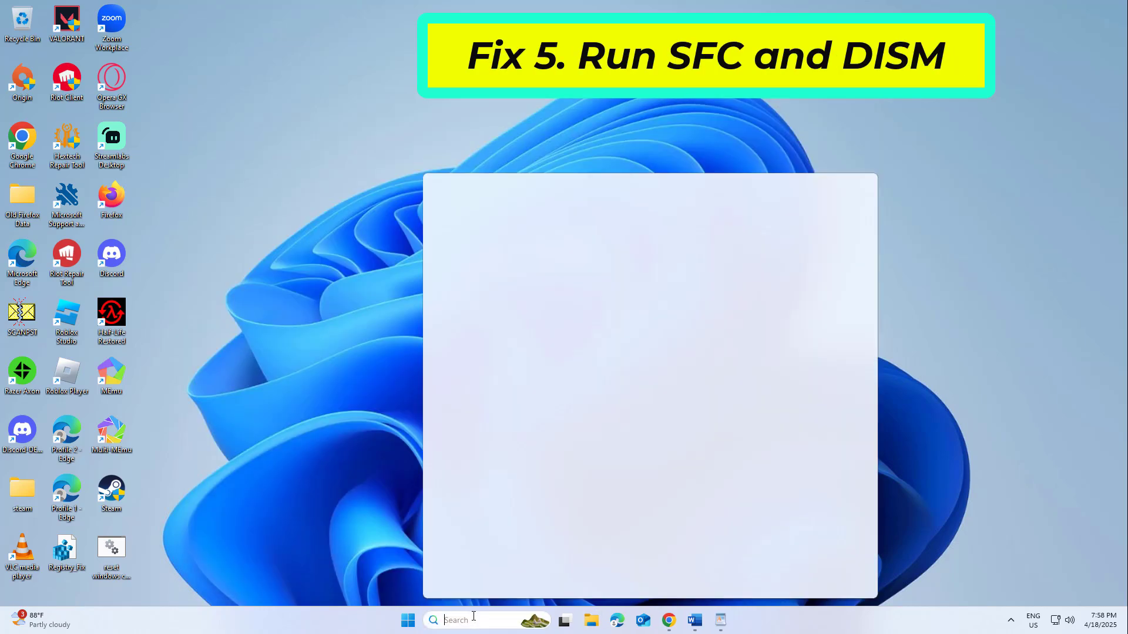
{"action": "type", "text": "cnd"}
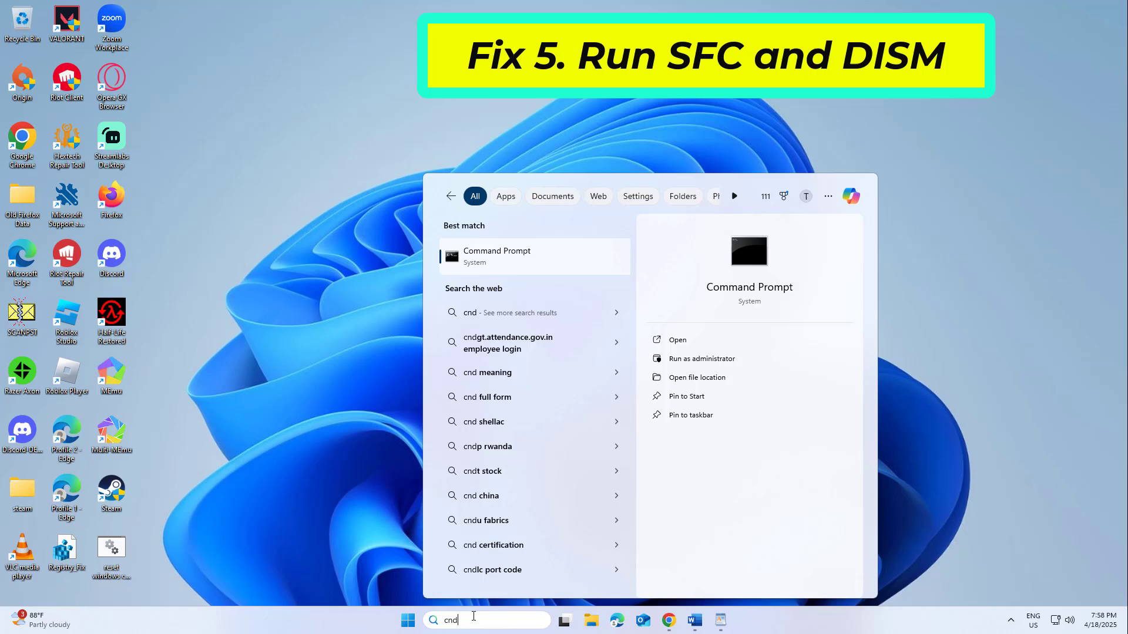
{"action": "right_click", "coordinate": [511, 259]}
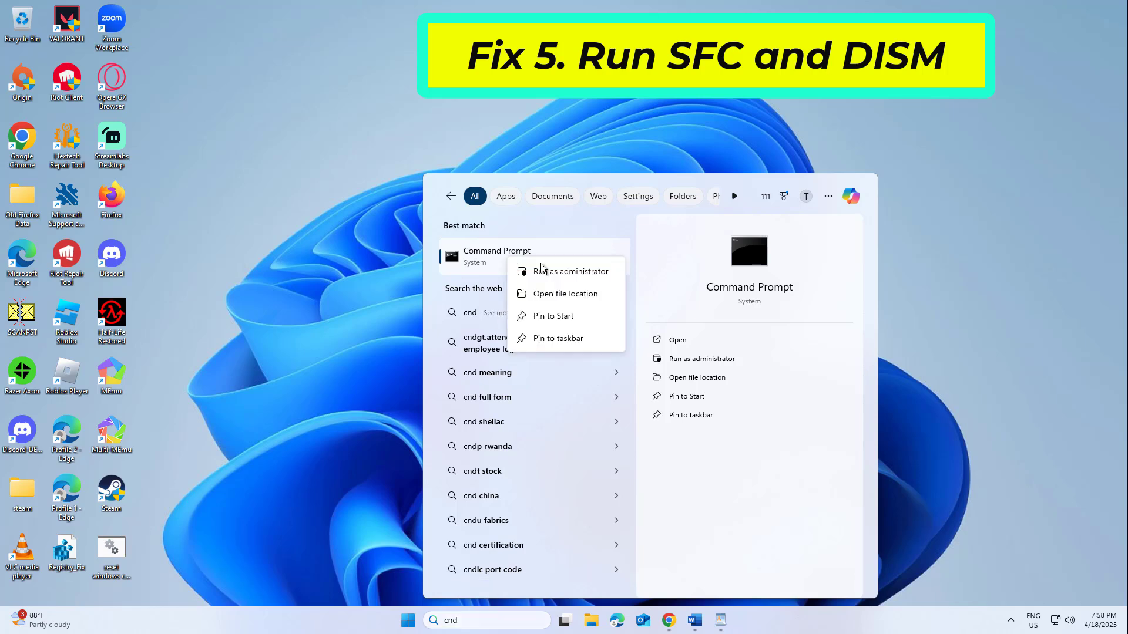
{"action": "left_click", "coordinate": [594, 267]}
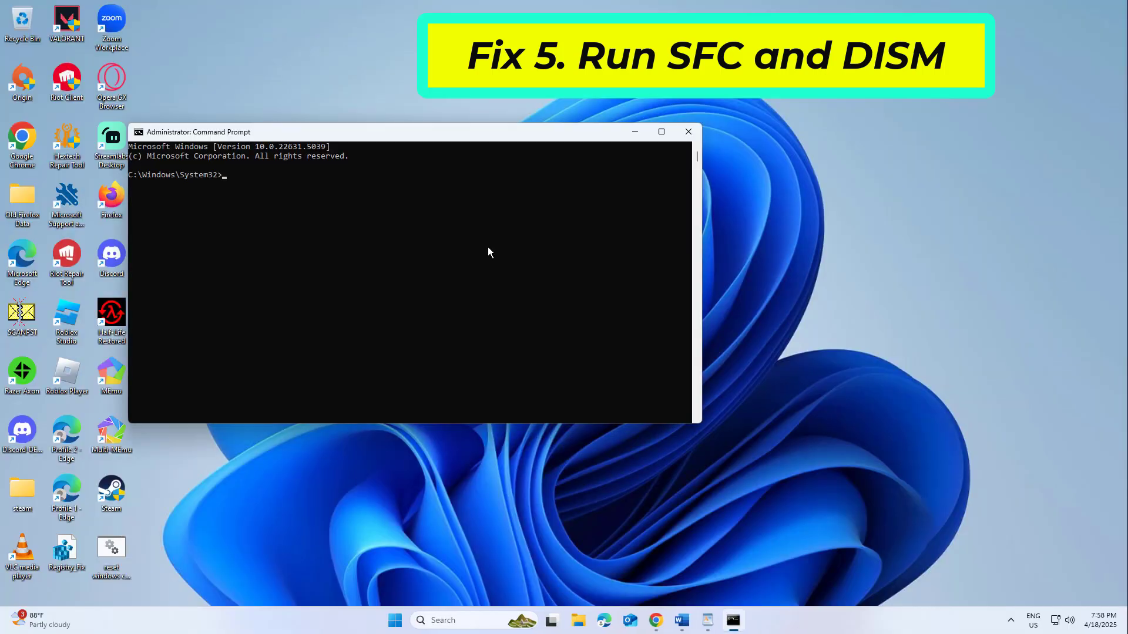
Move the Command Prompt window and run sfc /scannow.
{"action": "left_click_drag", "start_coordinate": [504, 132], "coordinate": [663, 149]}
{"action": "type", "text": "sfc"}
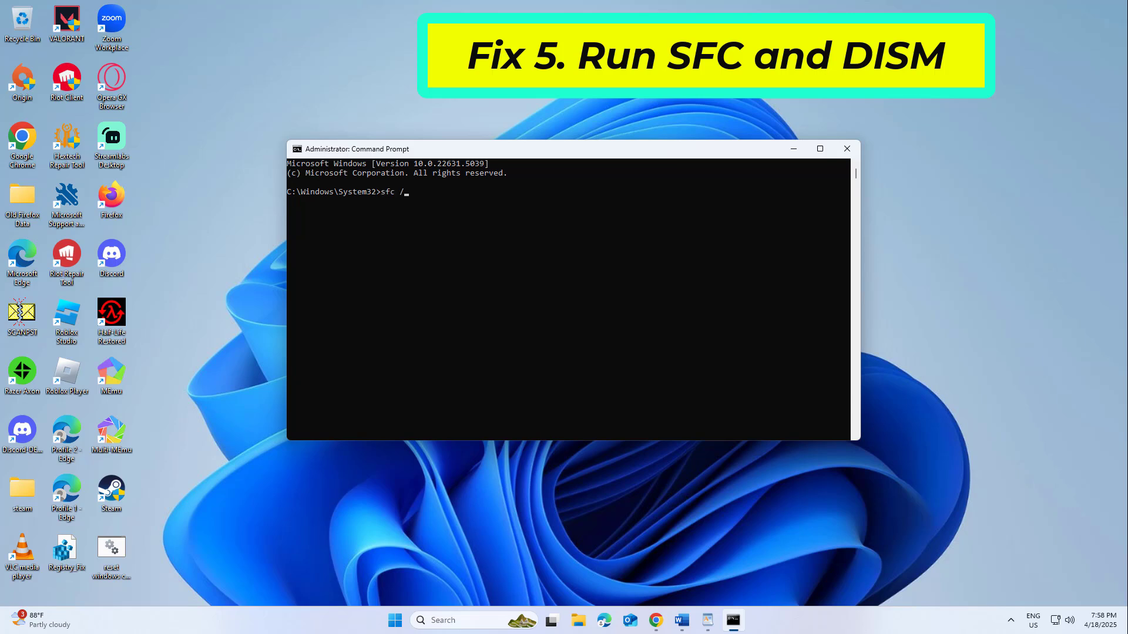
{"action": "type", "text": " /scannow"}
{"action": "key", "text": "Return"}
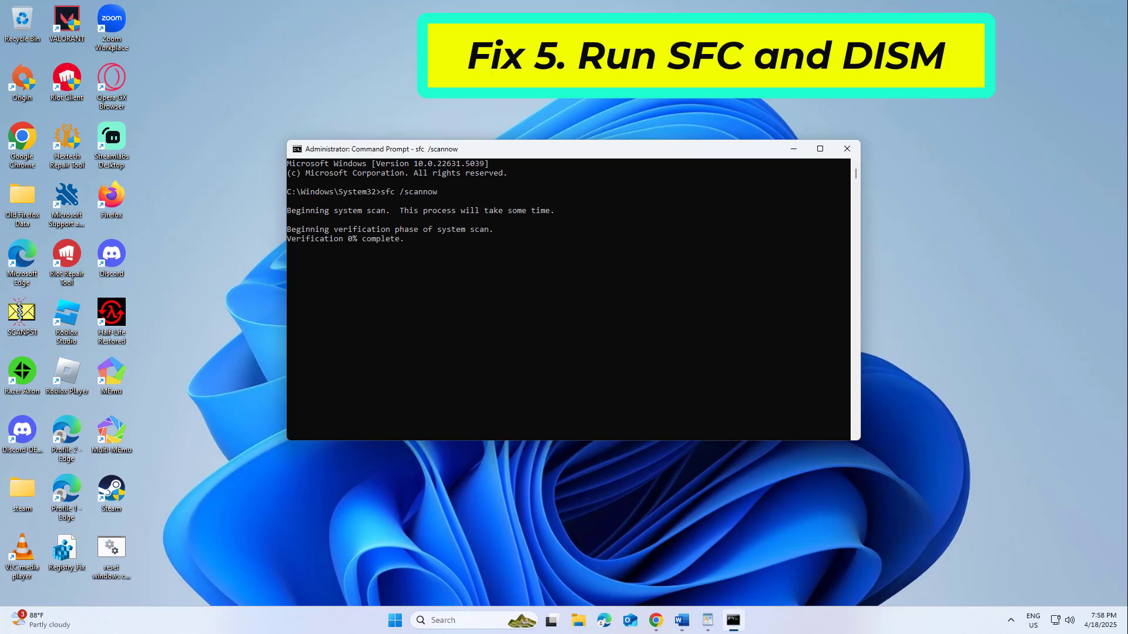
Copy the DISM CheckHealth command line from the WordPad notes.
{"action": "key", "text": "alt+Tab"}
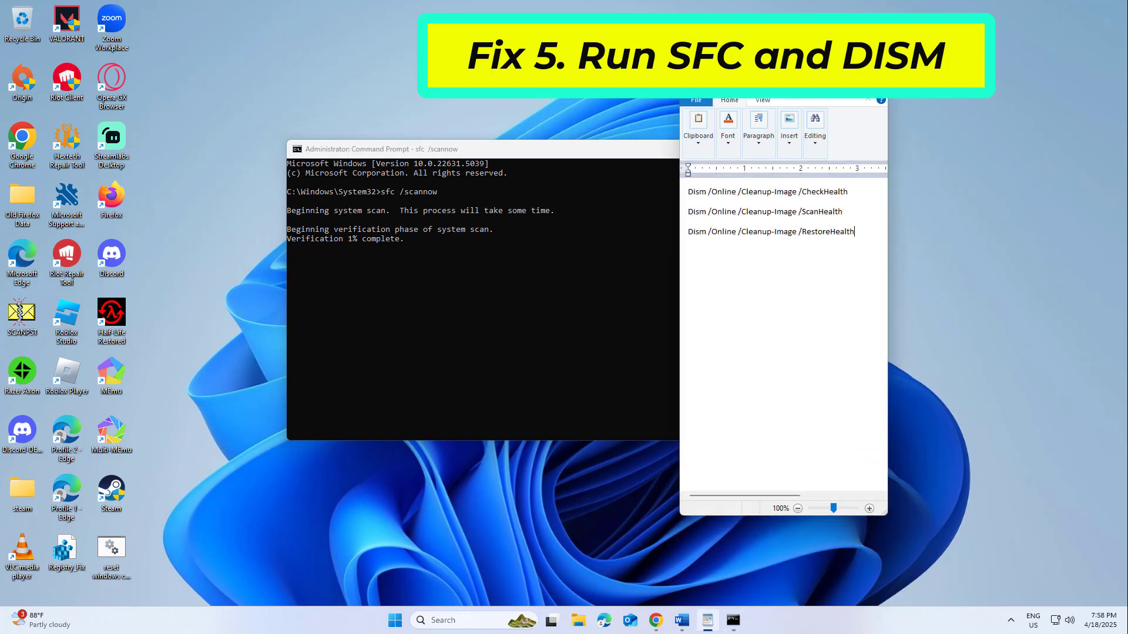
{"action": "key", "text": "ctrl+shift+Left"}
{"action": "key", "text": "ctrl+shift+Left"}
{"action": "key", "text": "ctrl+shift+Left"}
{"action": "key", "text": "ctrl+shift+Left"}
{"action": "key", "text": "ctrl+shift+Left"}
{"action": "key", "text": "ctrl+shift+Left"}
{"action": "key", "text": "ctrl+shift+Left"}
{"action": "key", "text": "ctrl+shift+Left"}
{"action": "key", "text": "ctrl+shift+Left"}
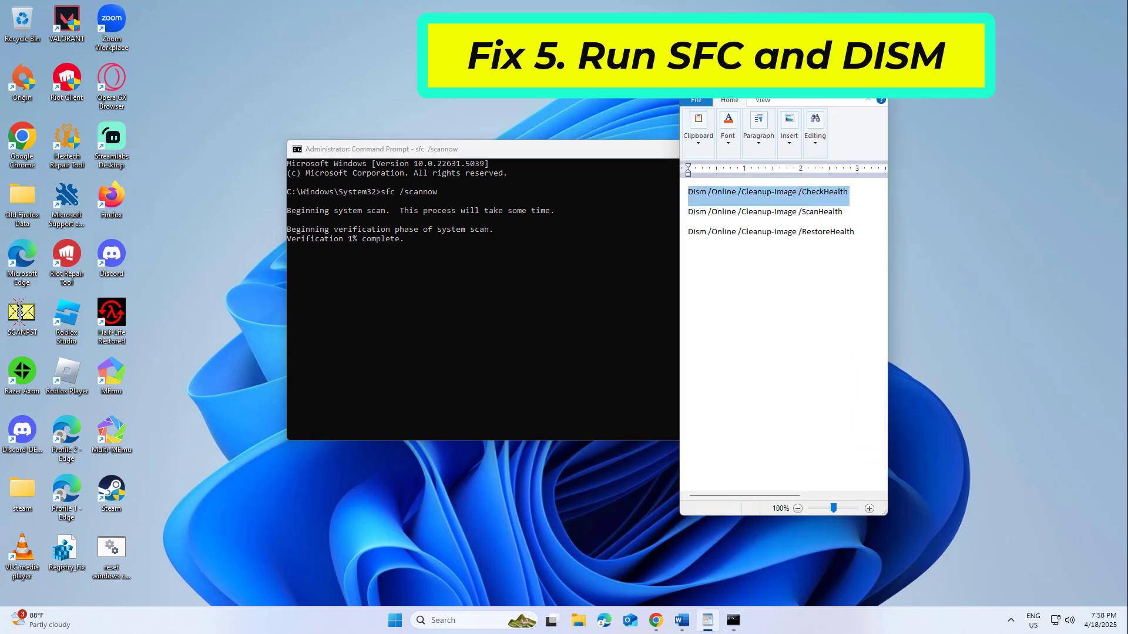
{"action": "right_click", "coordinate": [722, 191]}
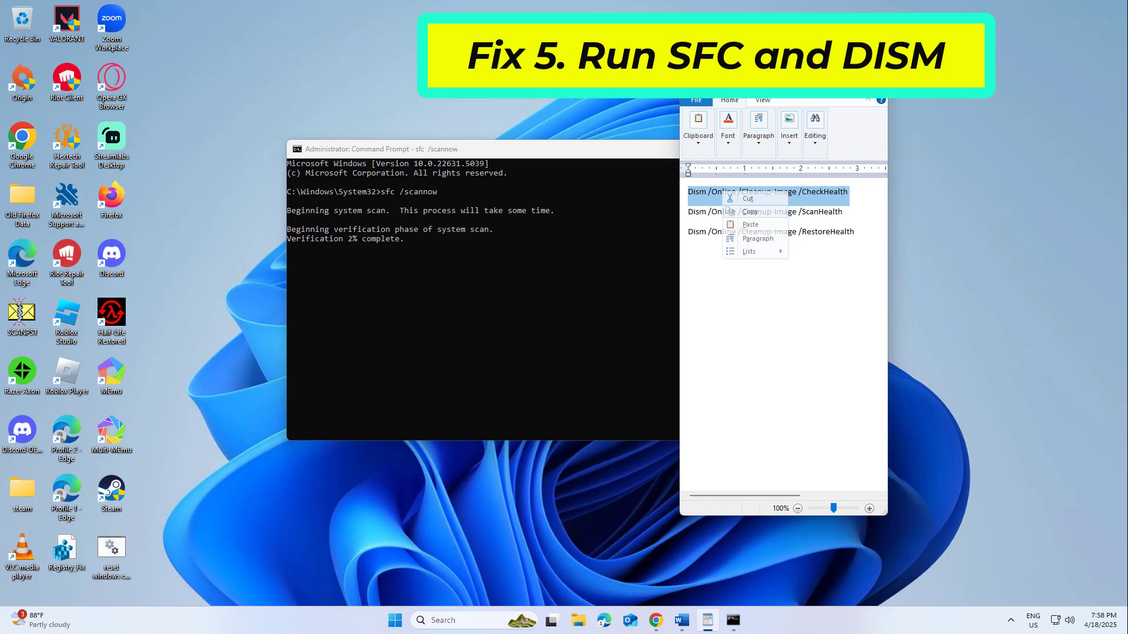
{"action": "left_click", "coordinate": [737, 209]}
Back in Command Prompt, go to the title-bar menu's Edit > Paste.
{"action": "key", "text": "alt+Tab"}
{"action": "right_click", "coordinate": [644, 149]}
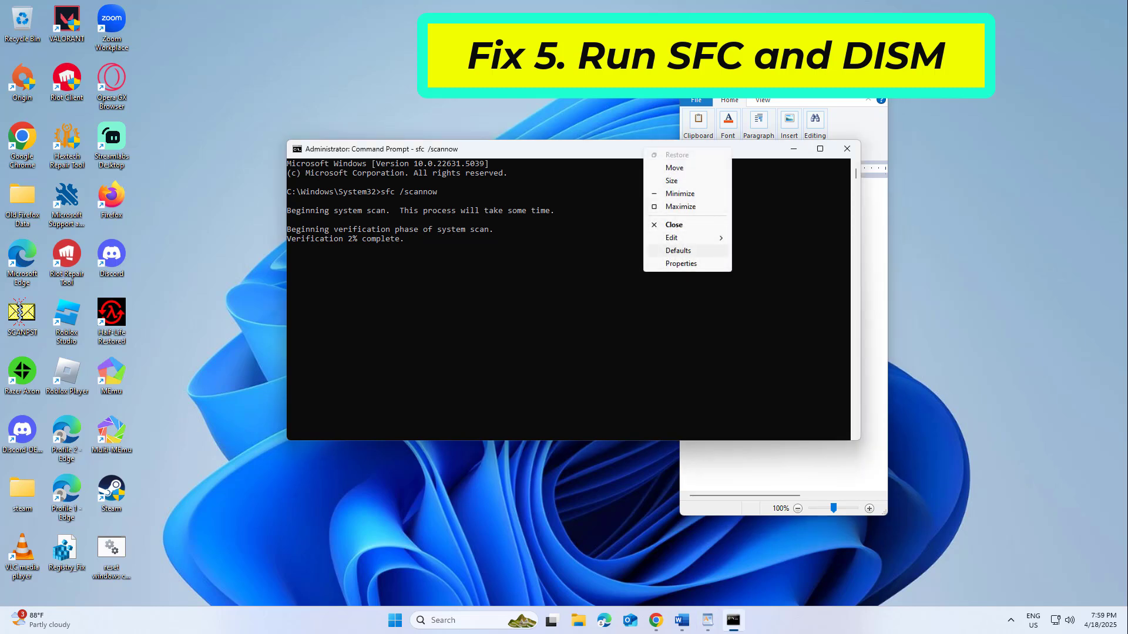
{"action": "key", "text": "Right"}
{"action": "key", "text": "Down"}
{"action": "key", "text": "Down"}
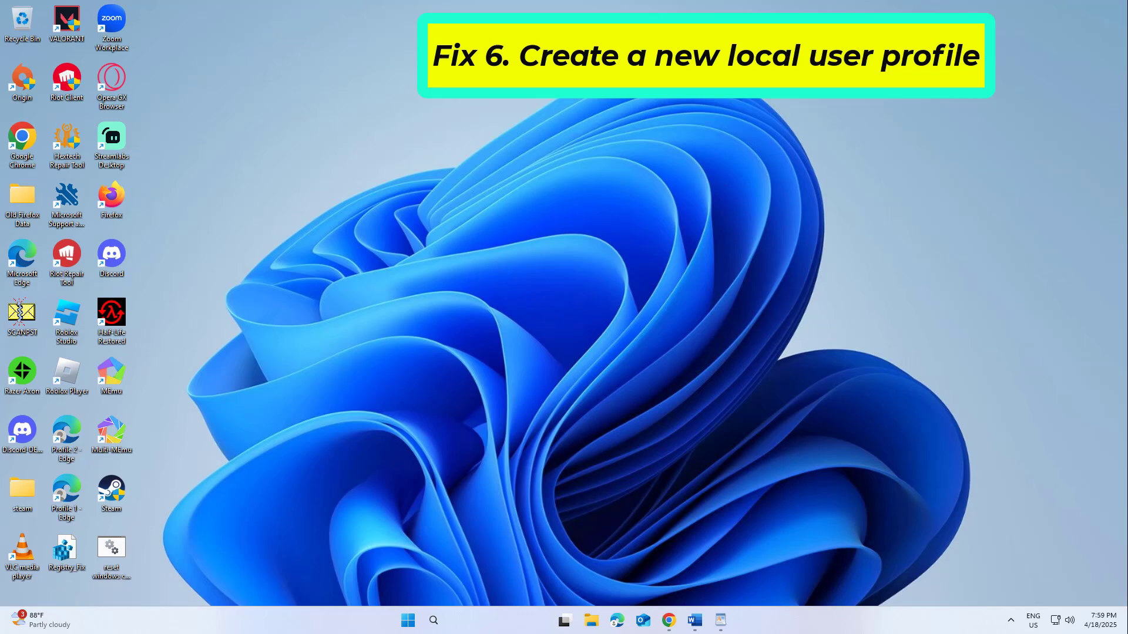
Search 'other users', open that Settings page and start adding an account.
{"action": "key", "text": "super+s"}
{"action": "type", "text": "o"}
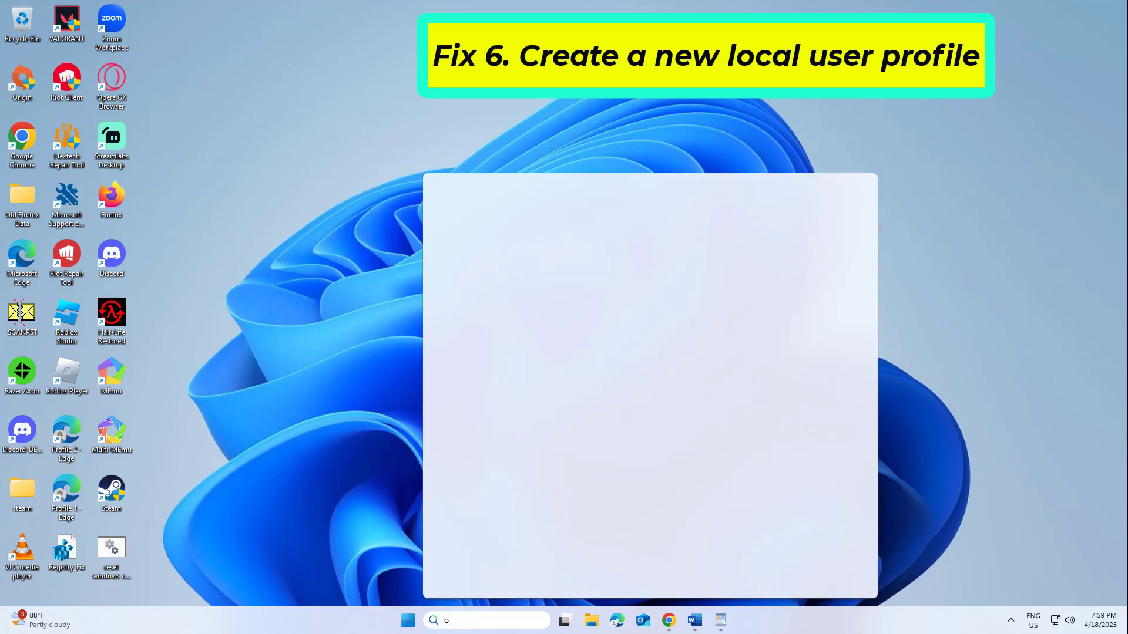
{"action": "type", "text": "ther u"}
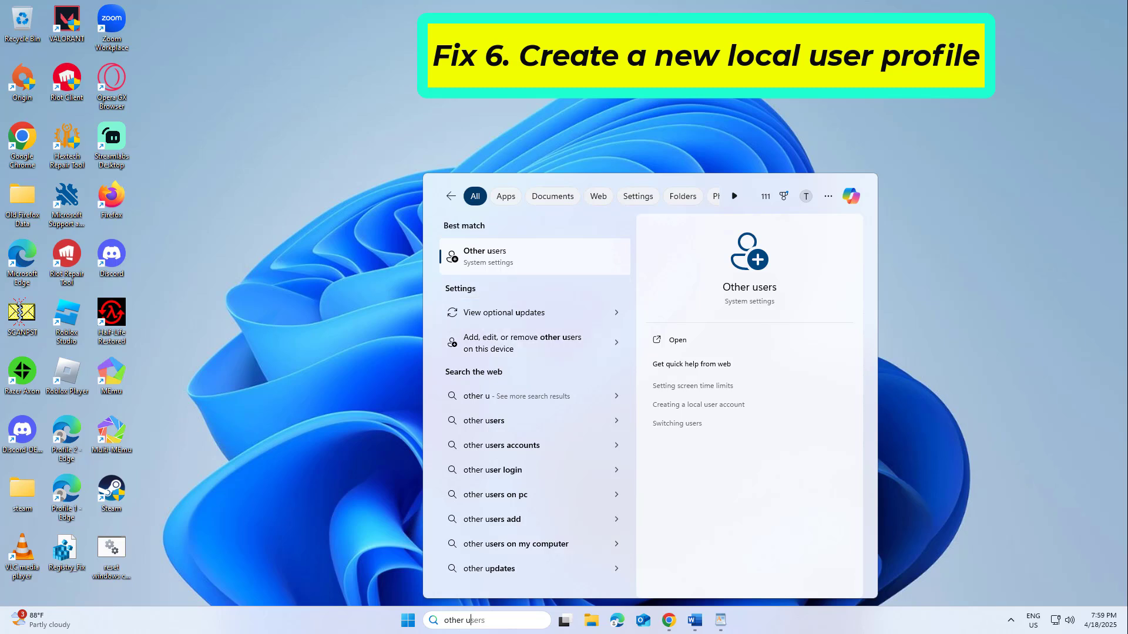
{"action": "type", "text": "sers"}
{"action": "key", "text": "Return"}
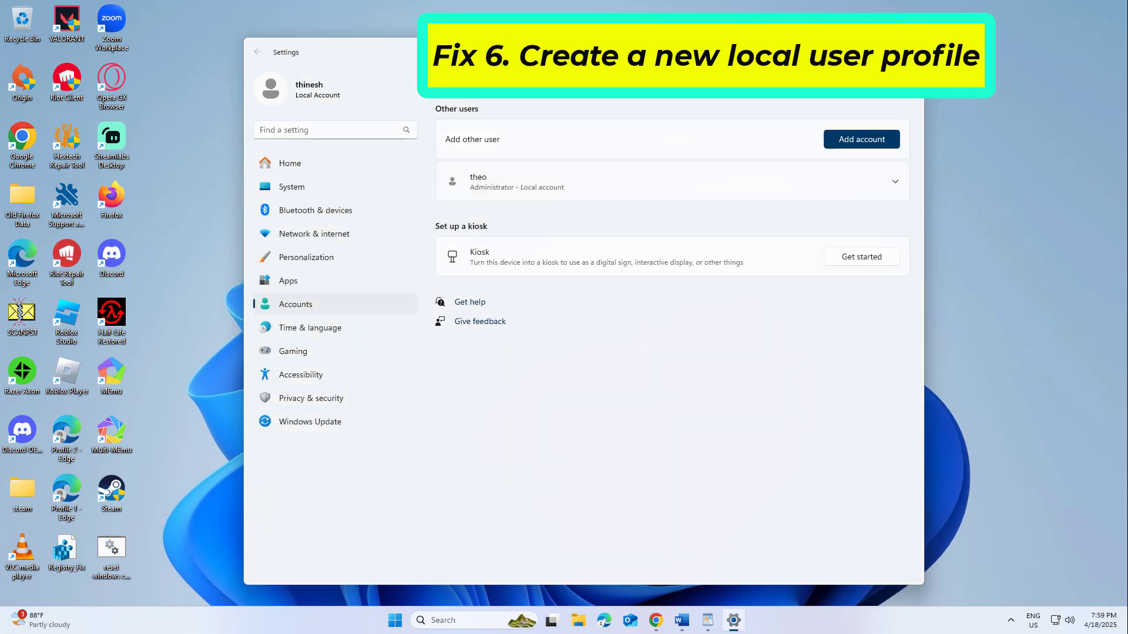
{"action": "left_click", "coordinate": [861, 140]}
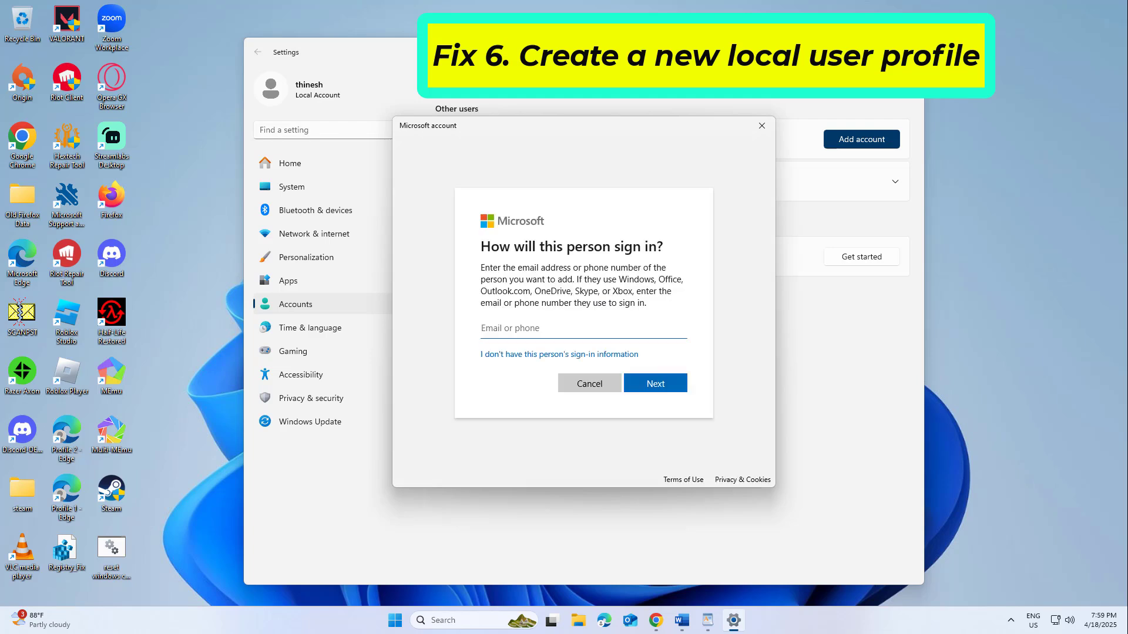
Create a local account without a Microsoft account, entering the new user name.
{"action": "key", "text": "Tab"}
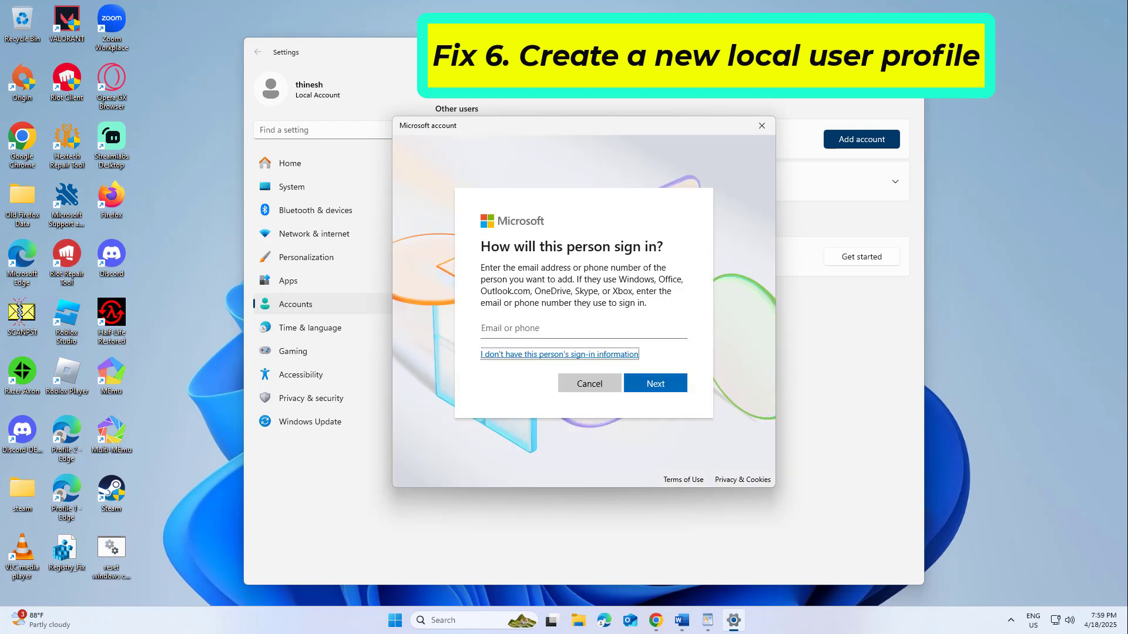
{"action": "key", "text": "Return"}
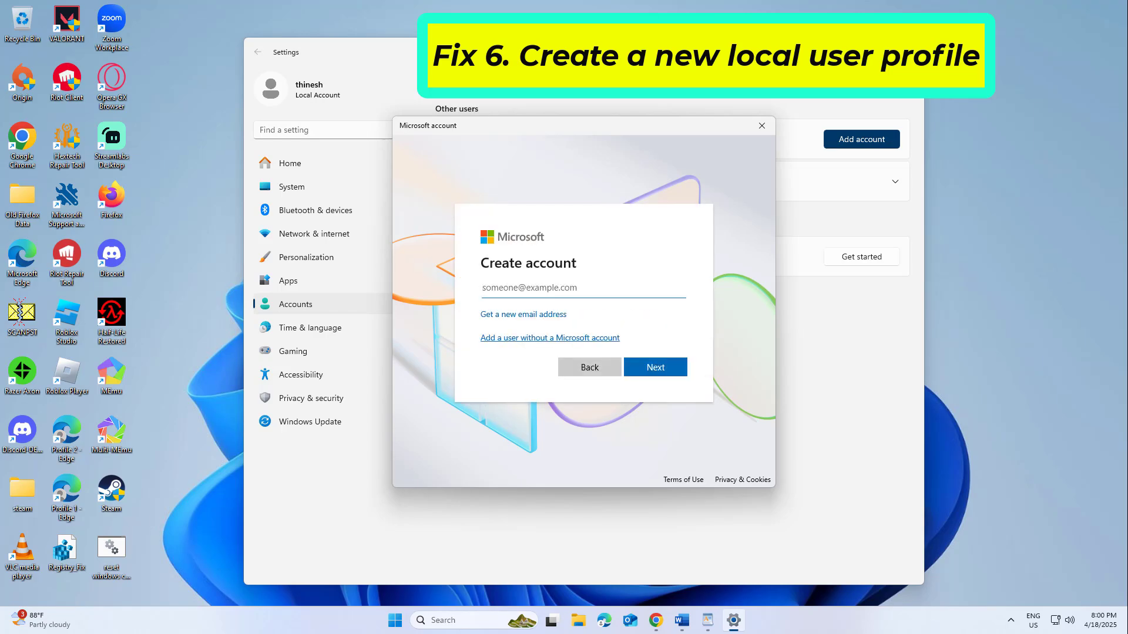
{"action": "left_click", "coordinate": [550, 338]}
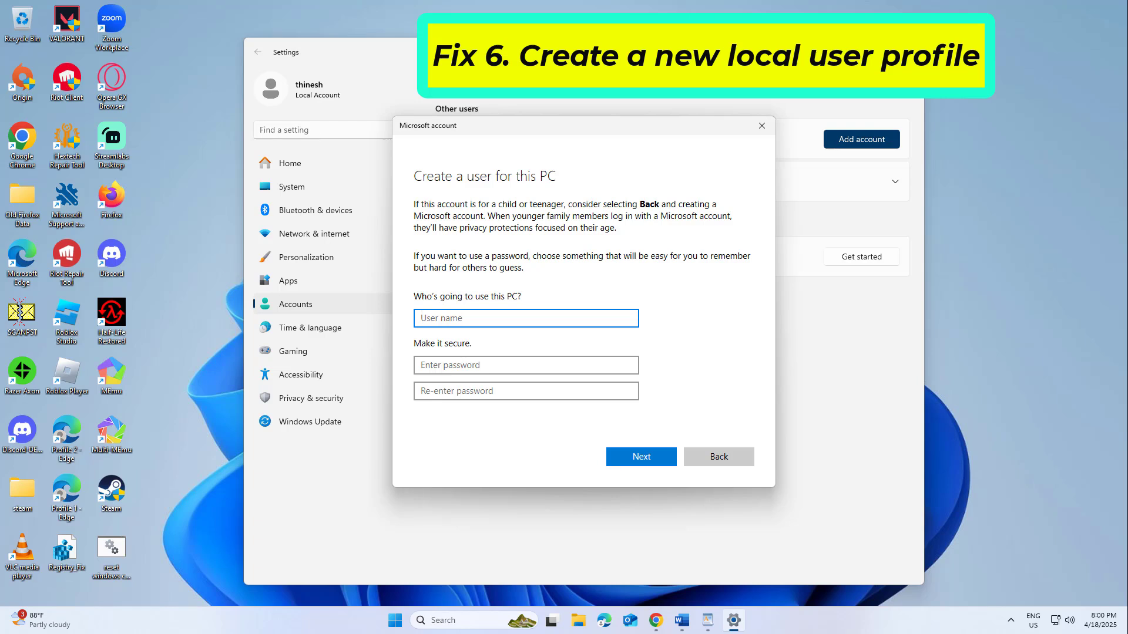
{"action": "key", "text": "Tab"}
{"action": "key", "text": "Tab"}
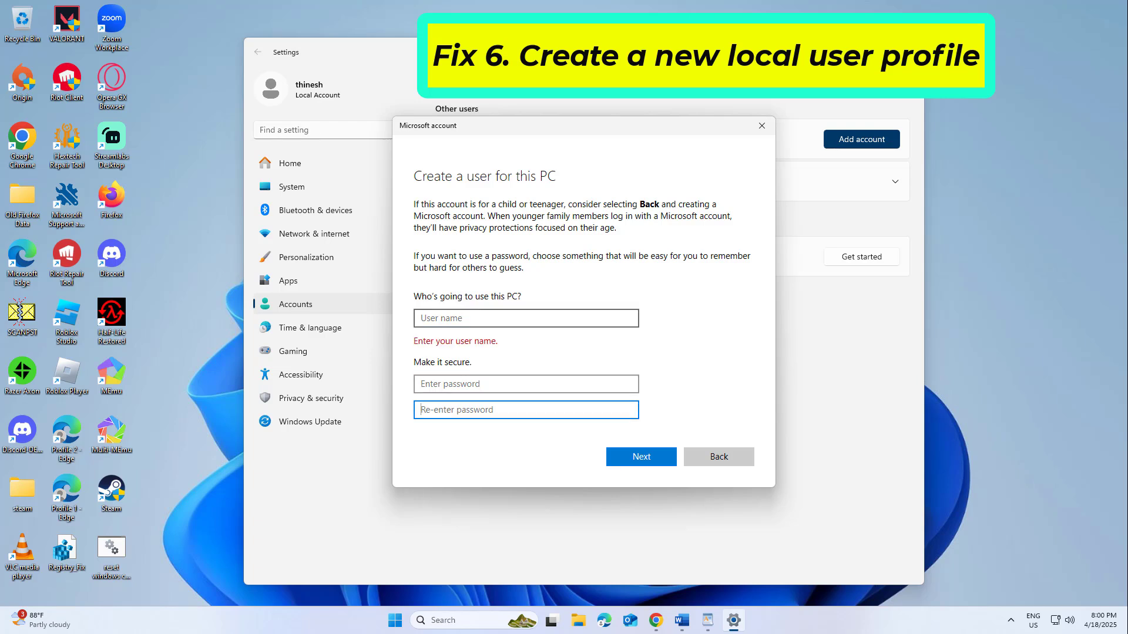
{"action": "left_click", "coordinate": [525, 318]}
{"action": "type", "text": "theo"}
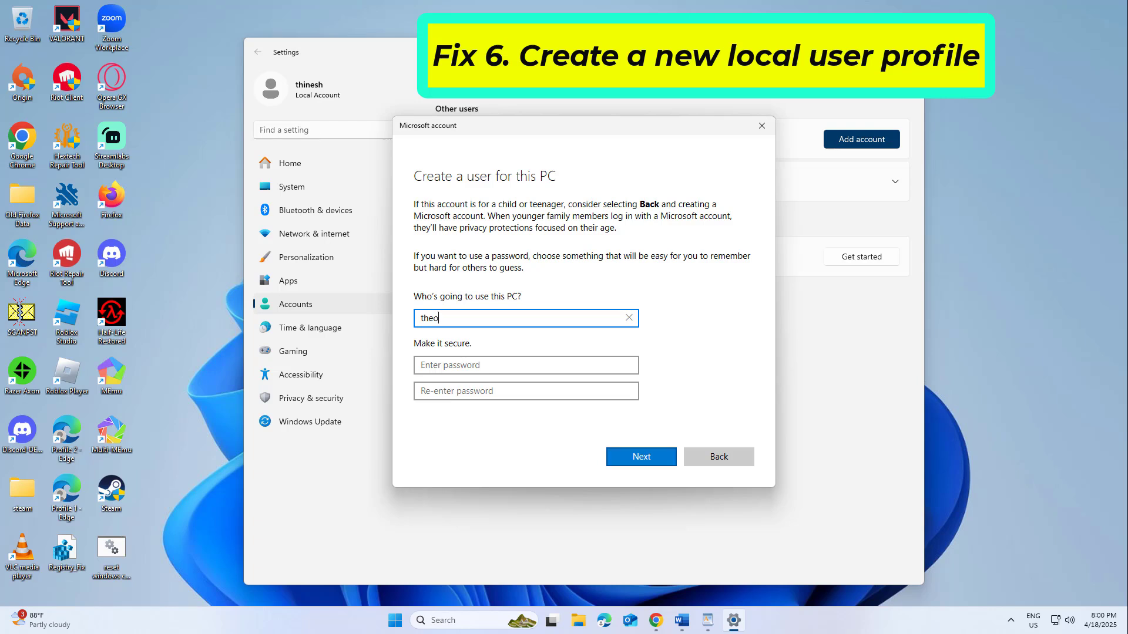
{"action": "key", "text": "Return"}
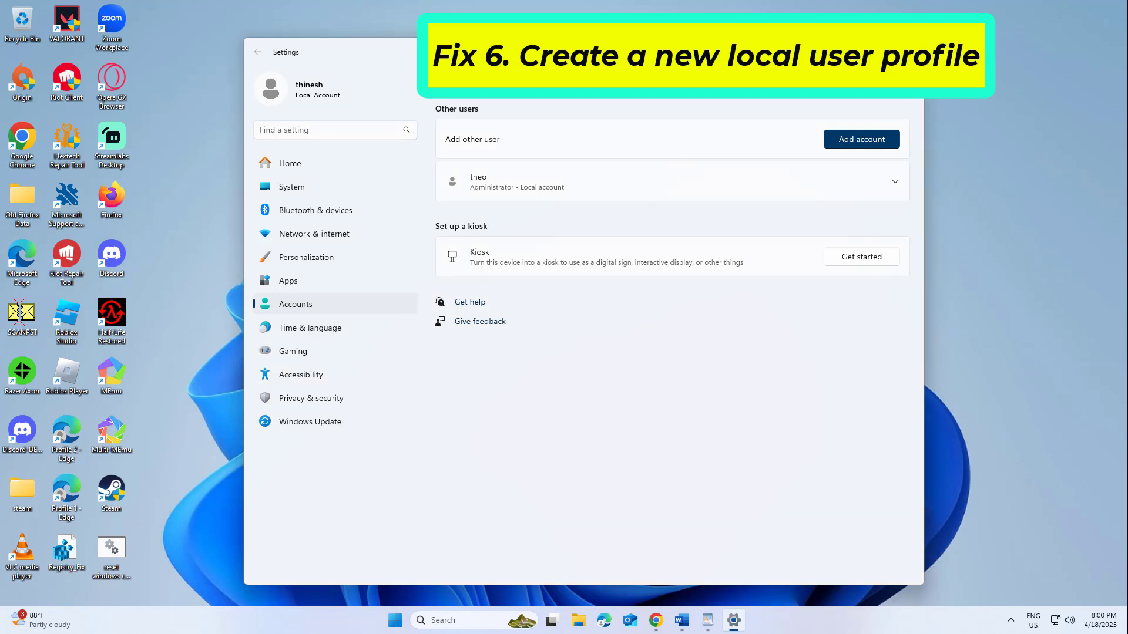
Change the new local account's type to Administrator, confirm, and close Settings.
{"action": "key", "text": "Return"}
{"action": "key", "text": "Return"}
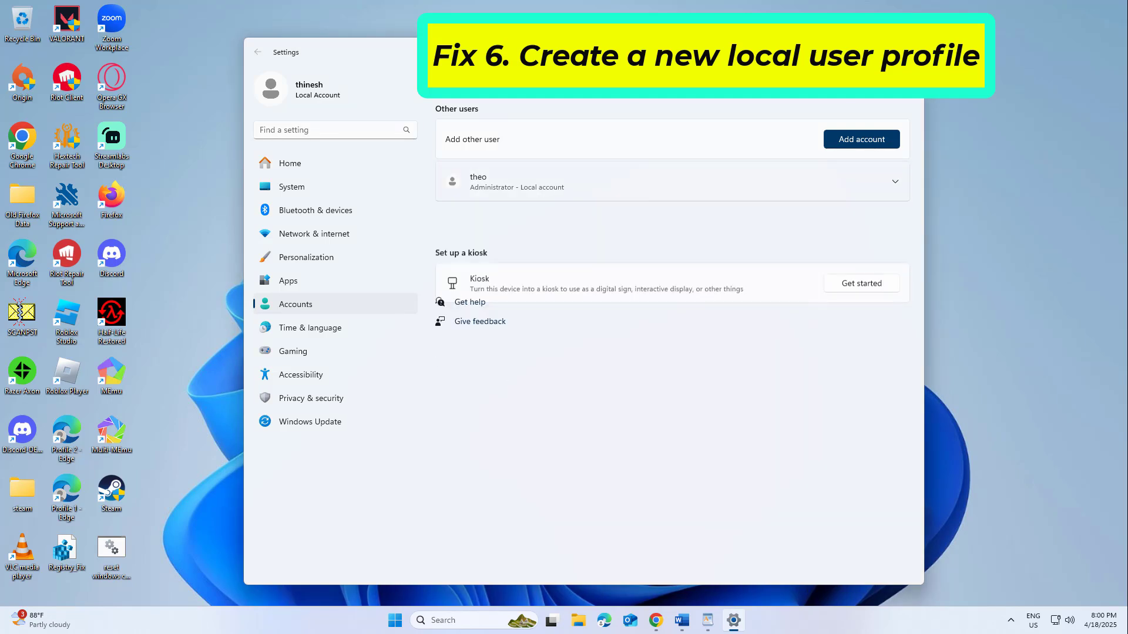
{"action": "key", "text": "Return"}
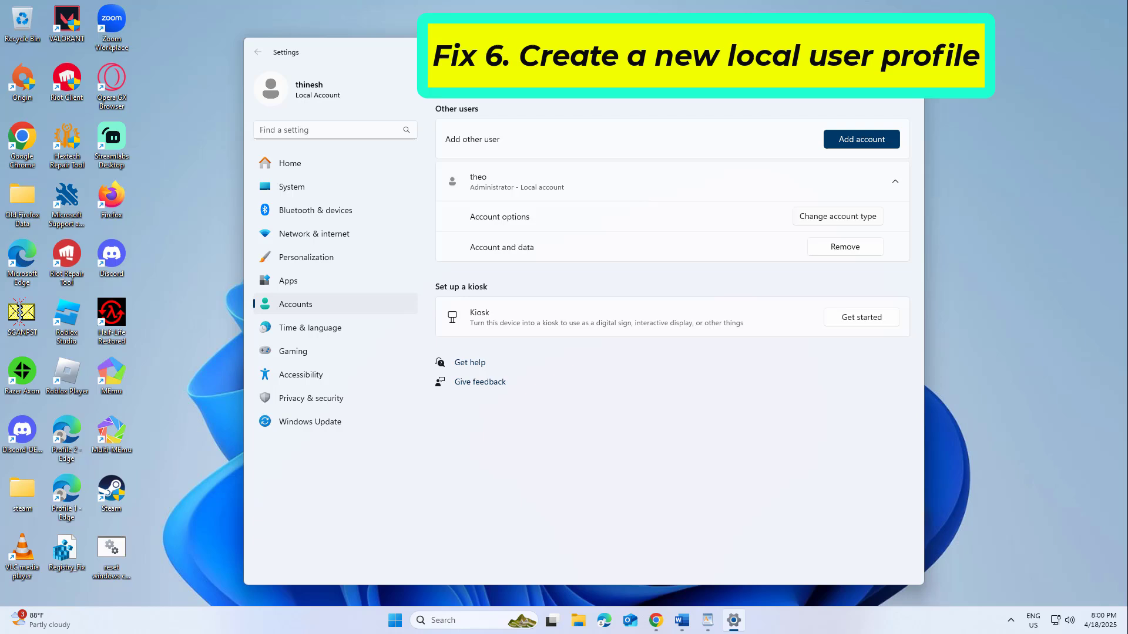
{"action": "key", "text": "Return"}
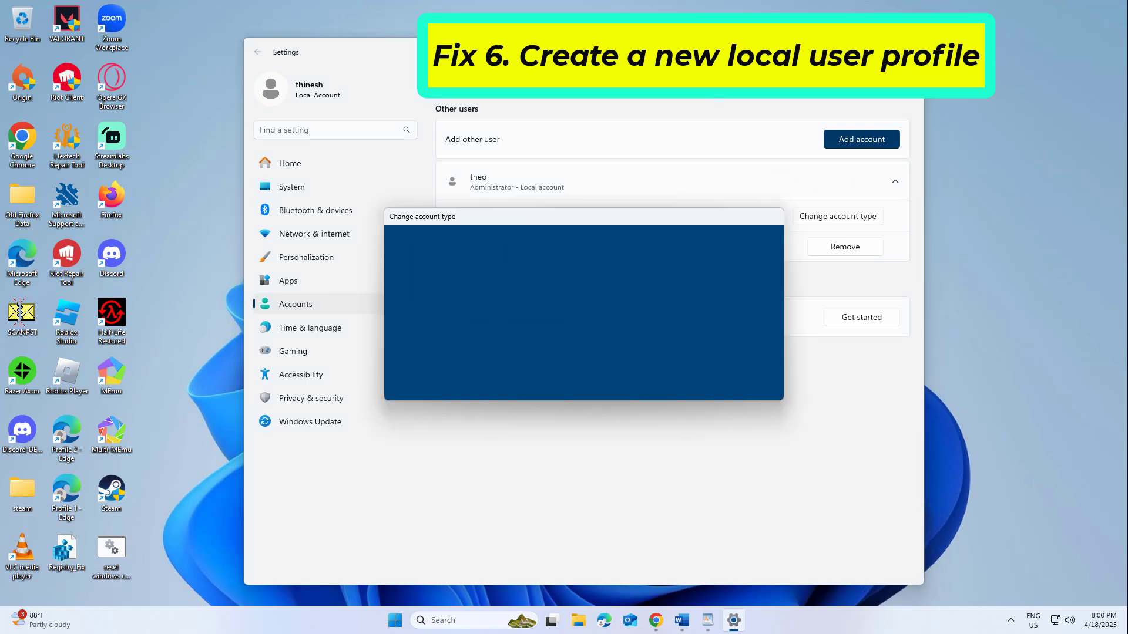
{"action": "key", "text": "alt+Down"}
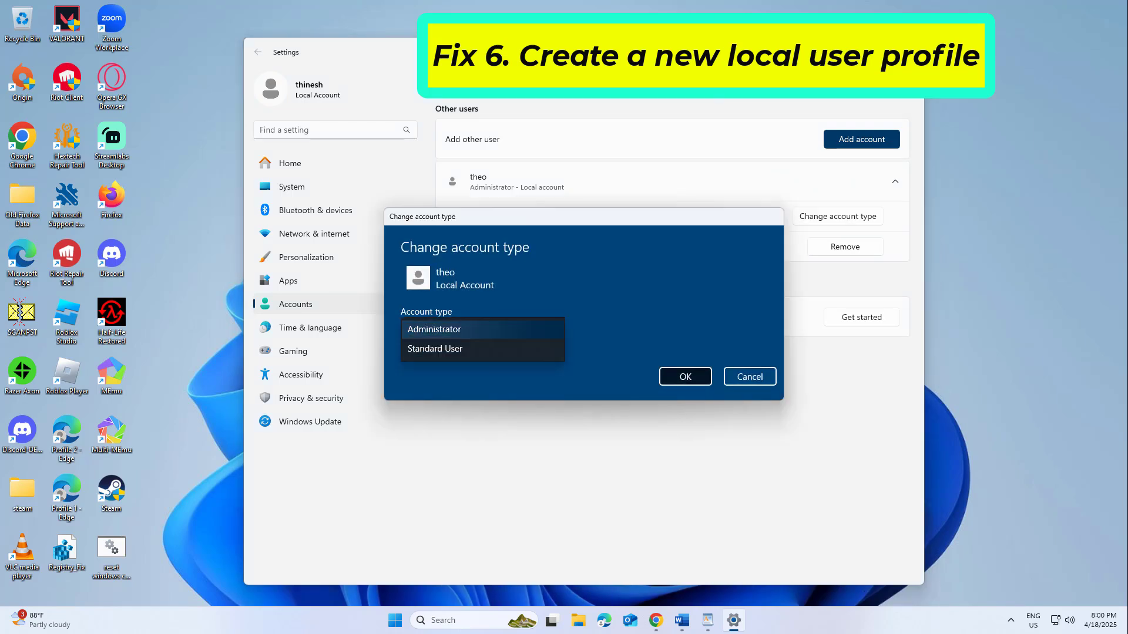
{"action": "key", "text": "Return"}
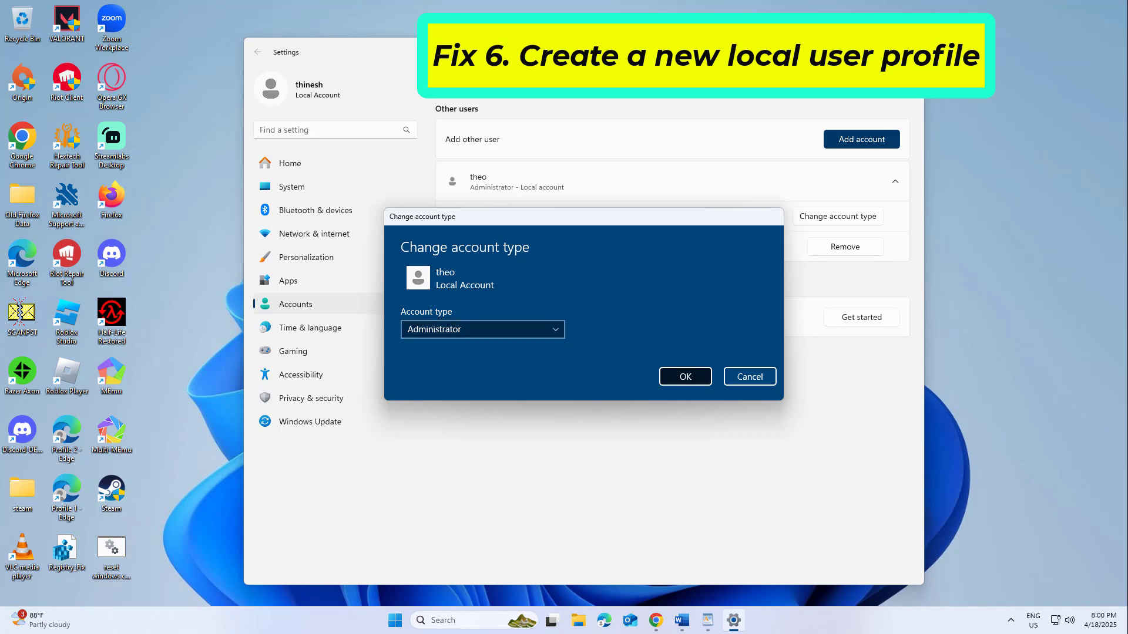
{"action": "key", "text": "Return"}
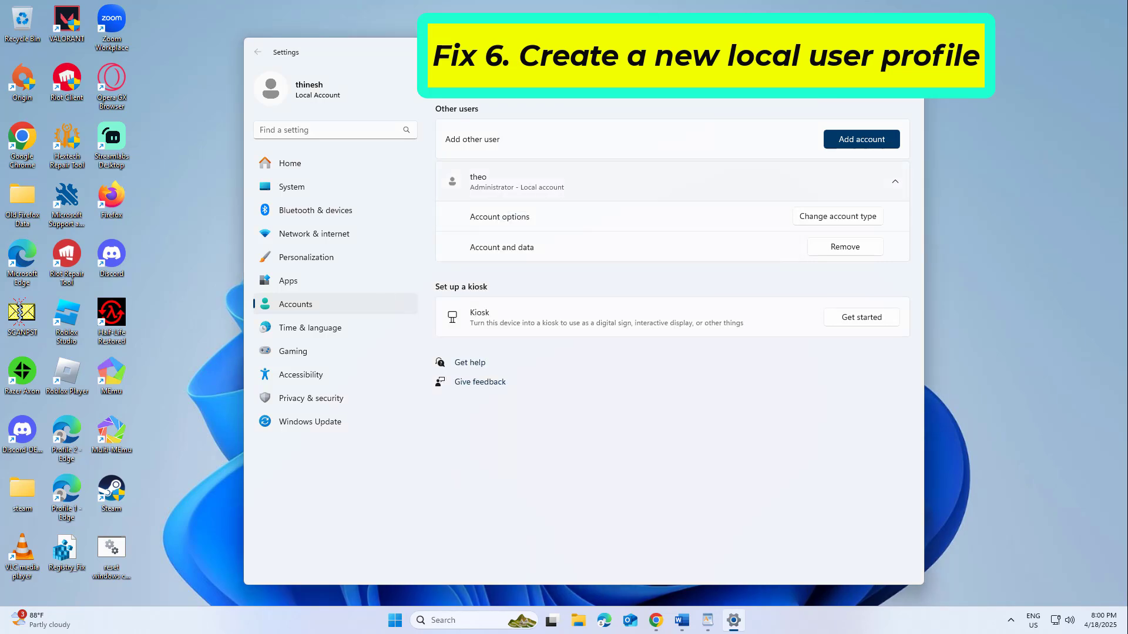
{"action": "key", "text": "alt+F4"}
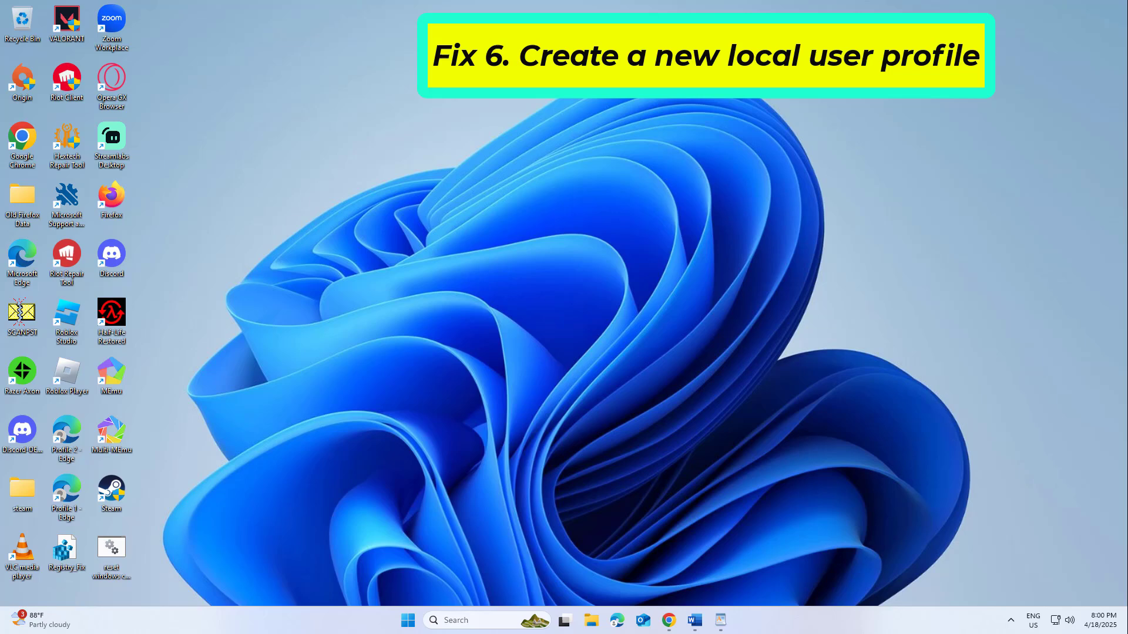
From the Start menu account options, dismiss the Microsoft sign-in prompt and reveal the new local account under Other users.
{"action": "key", "text": "super"}
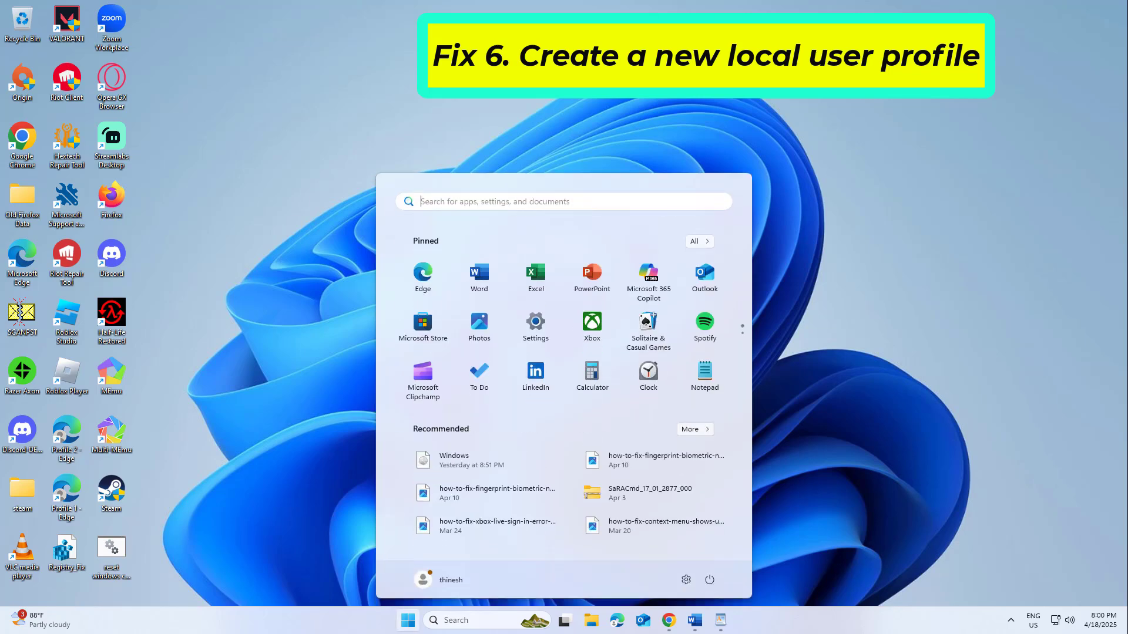
{"action": "left_click", "coordinate": [437, 580]}
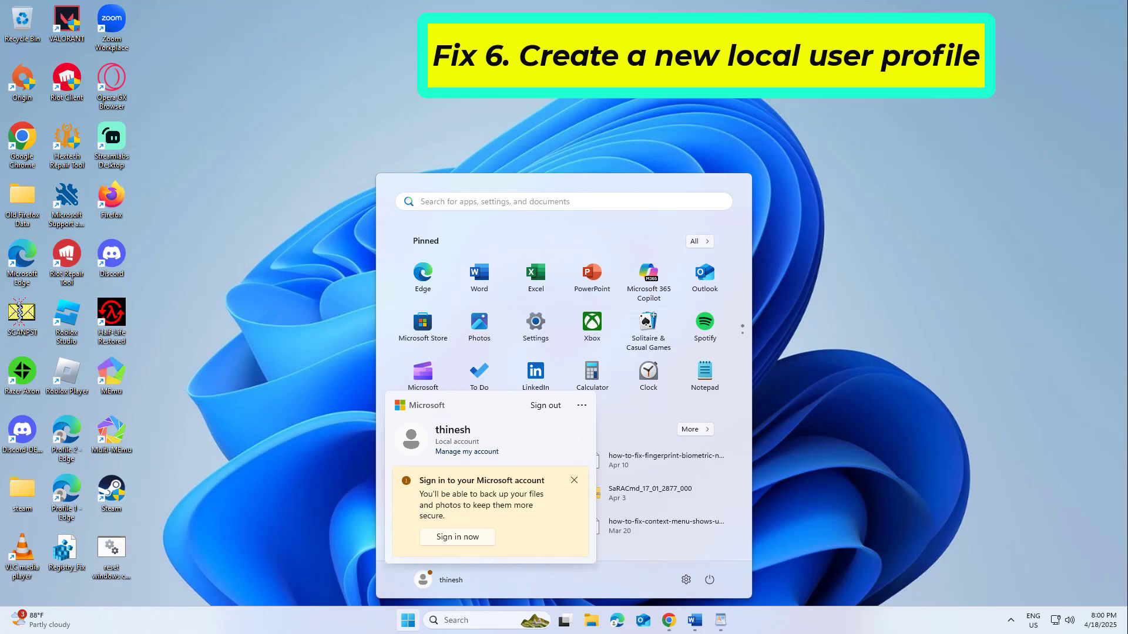
{"action": "left_click", "coordinate": [573, 480]}
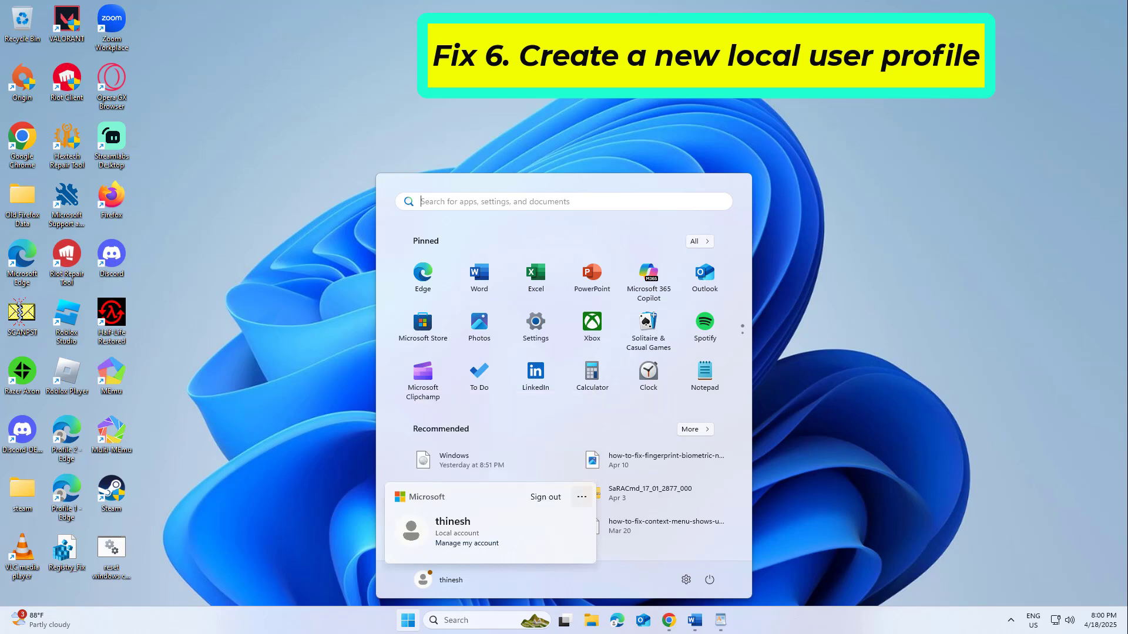
{"action": "left_click", "coordinate": [581, 497]}
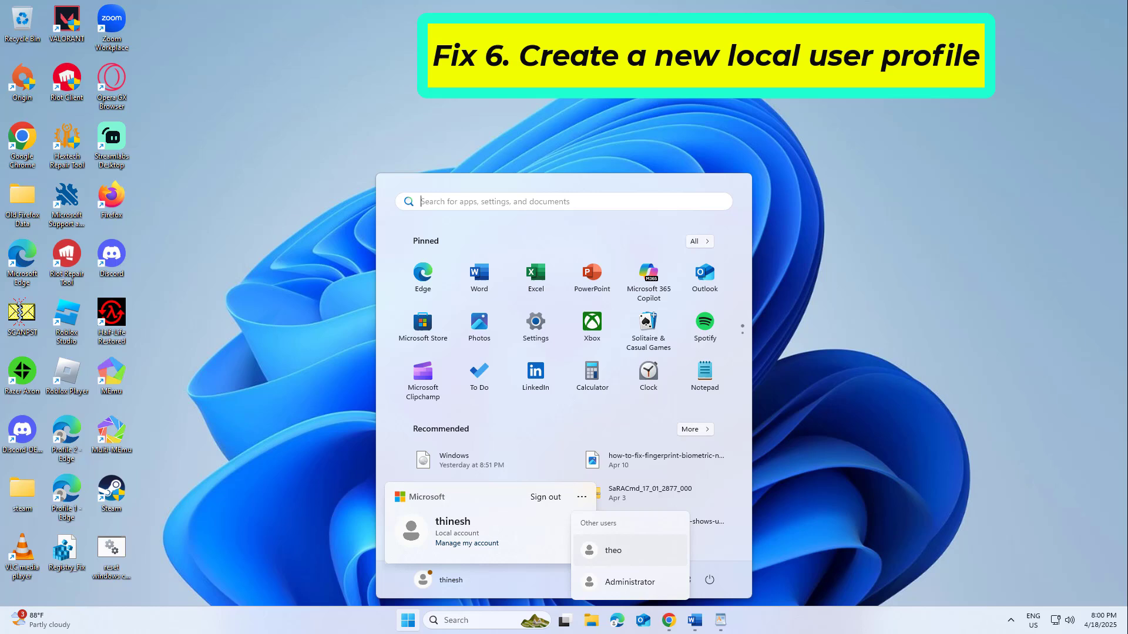